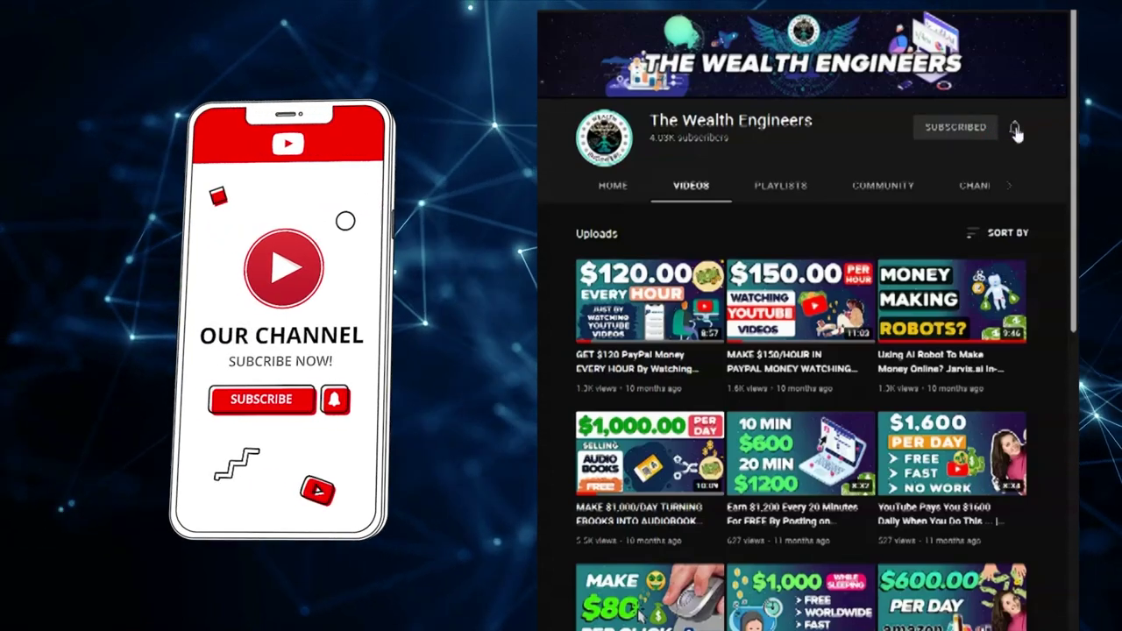
Set the subscribed channel's notification bell to All for every new upload.
click(1015, 129)
click(986, 160)
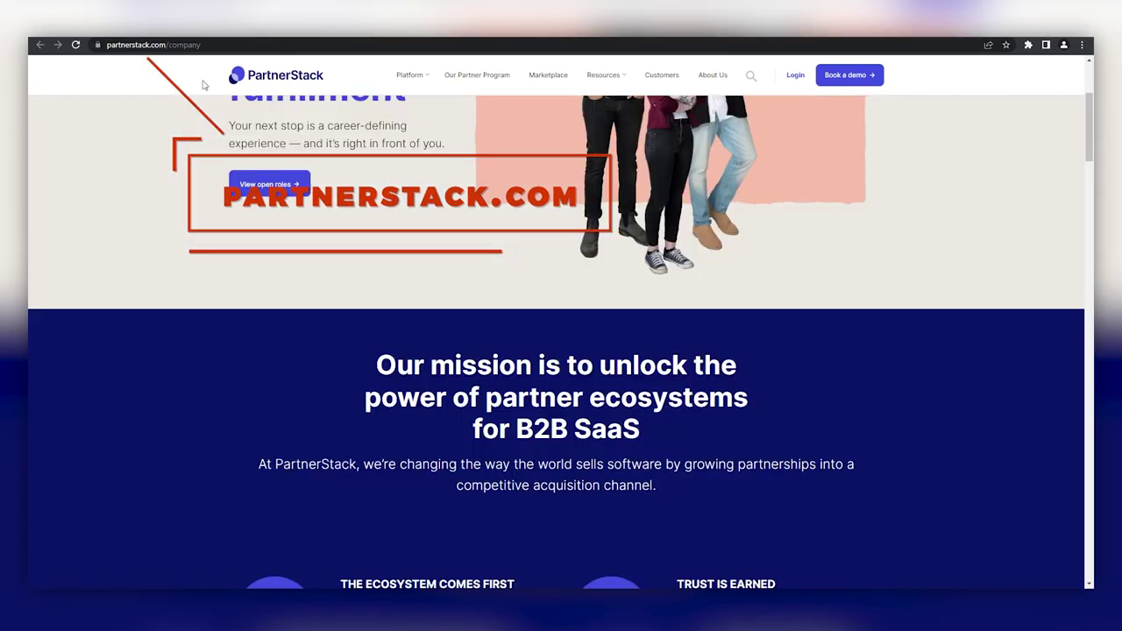
Scroll up and down through PartnerStack's homepage to browse its content.
scroll(363, 220, up, 3)
scroll(364, 221, down, 3)
scroll(364, 221, down, 2)
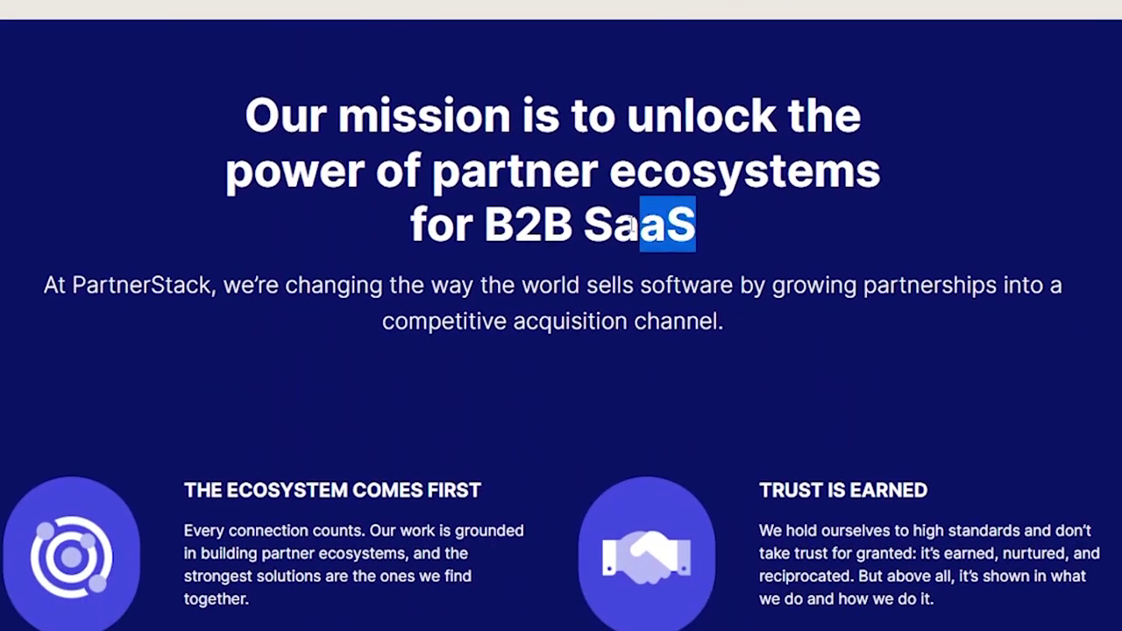
scroll(614, 281, down, 3)
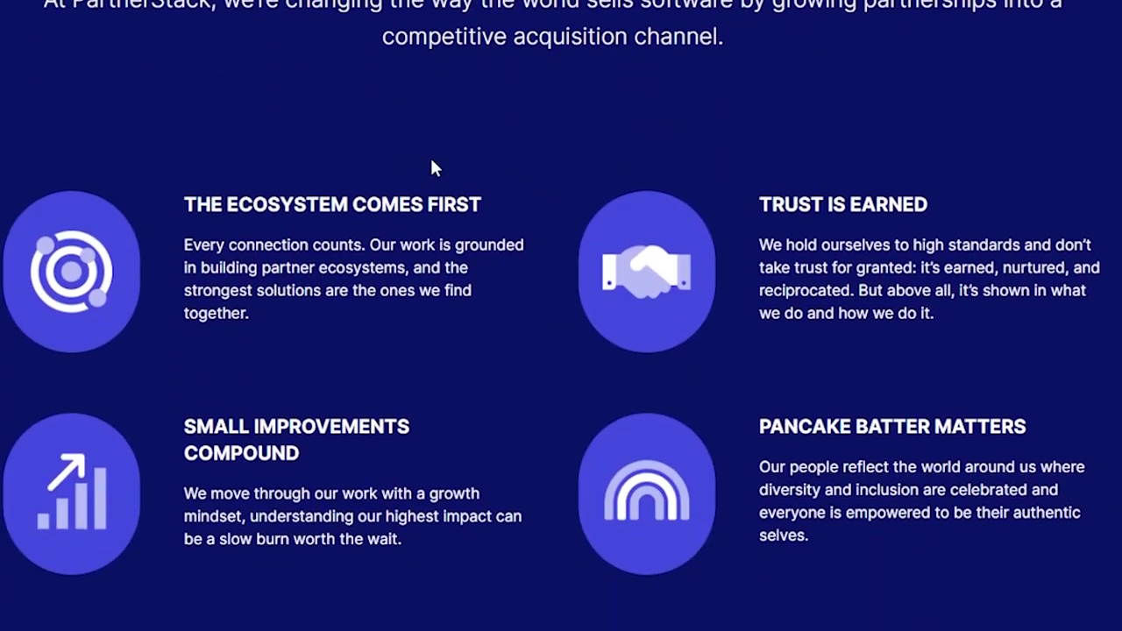
scroll(369, 140, up, 3)
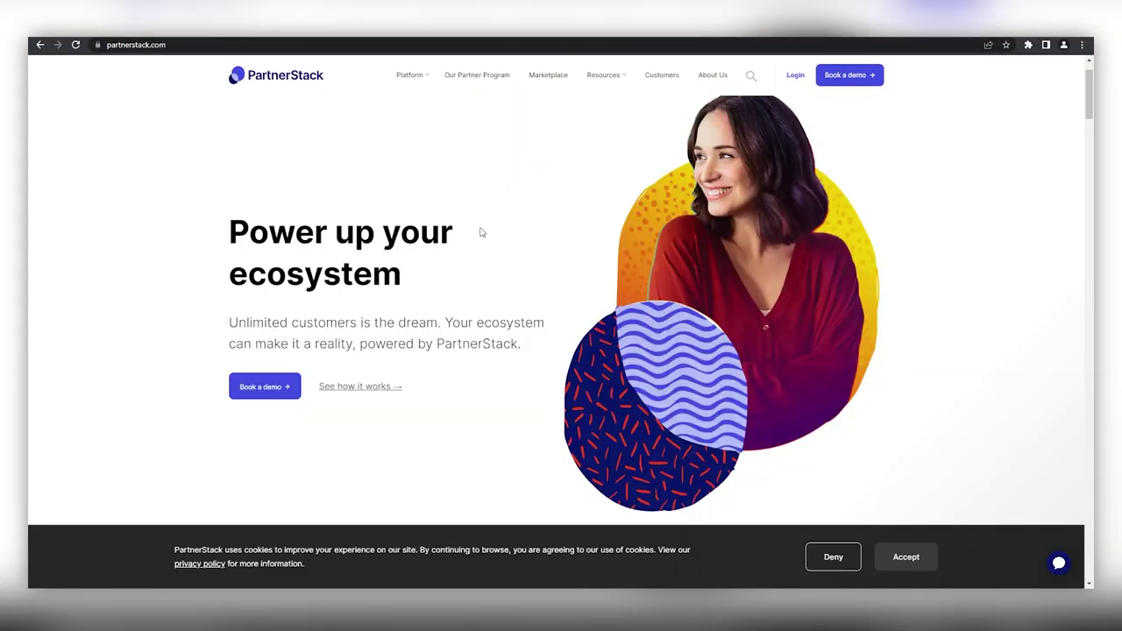
scroll(480, 233, down, 3)
scroll(479, 238, up, 3)
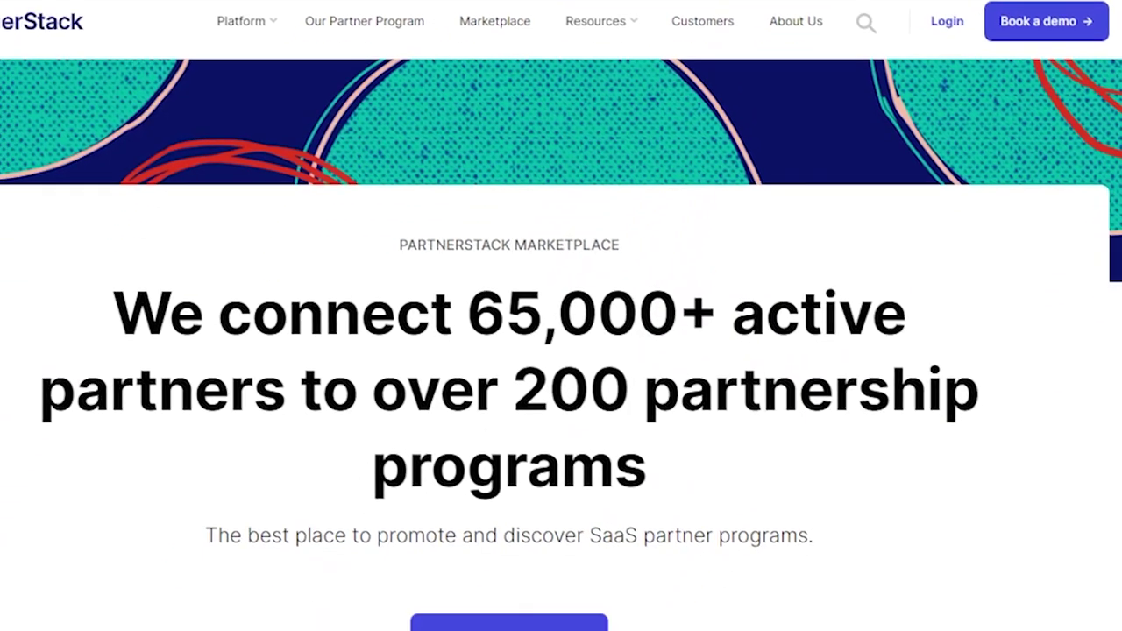
scroll(528, 143, down, 5)
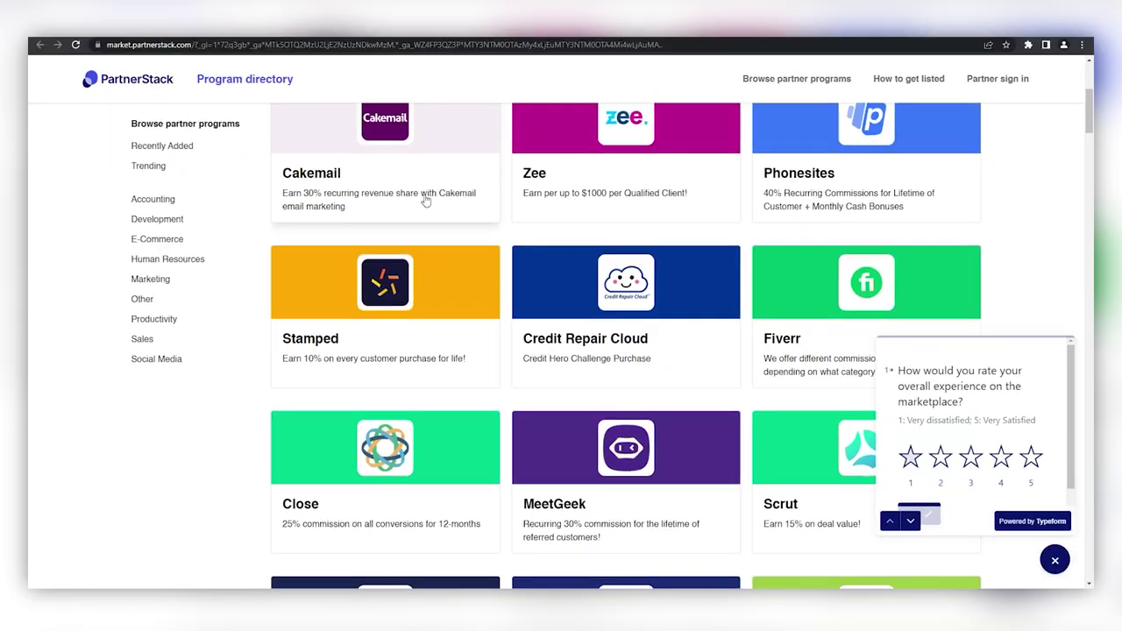
scroll(431, 211, up, 3)
scroll(421, 232, down, 3)
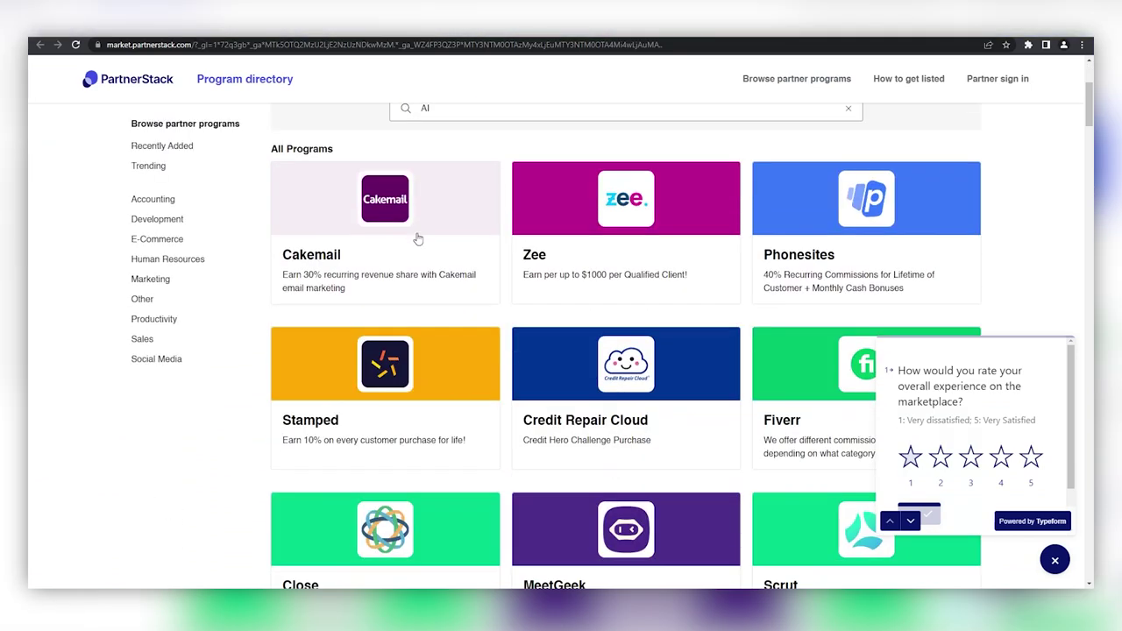
scroll(418, 210, down, 2)
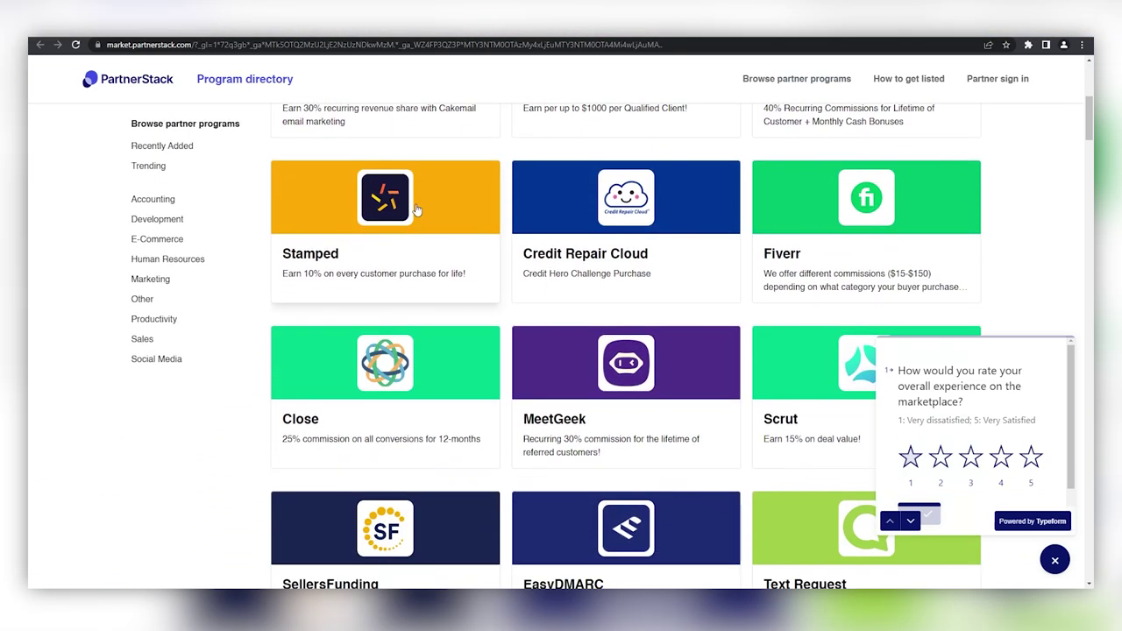
scroll(690, 298, up, 1)
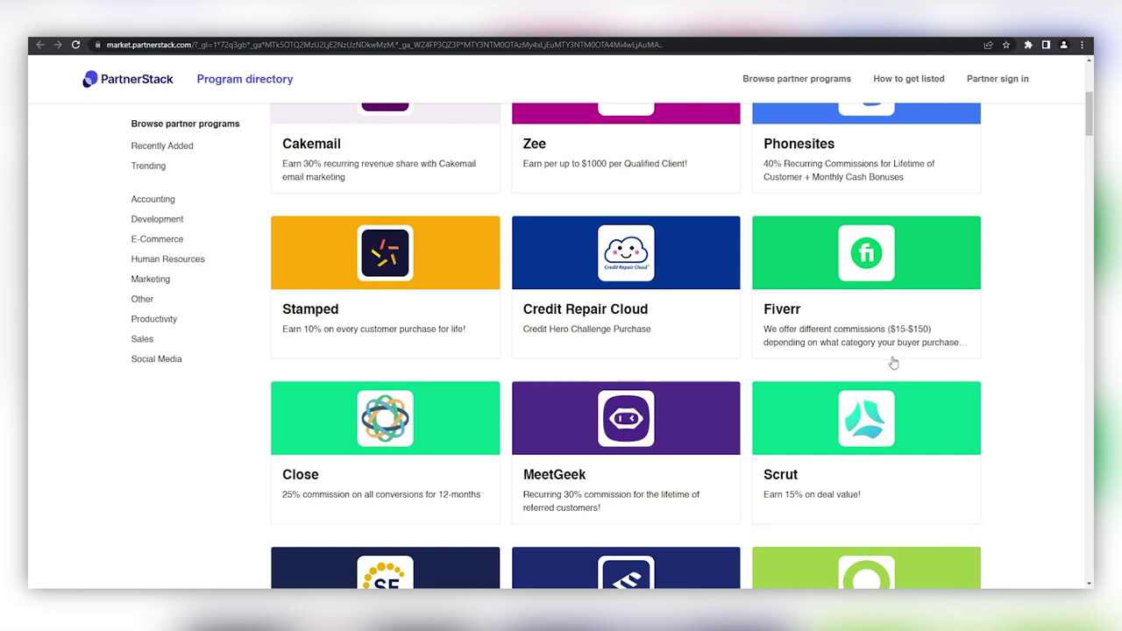
scroll(894, 362, down, 1)
scroll(952, 296, down, 4)
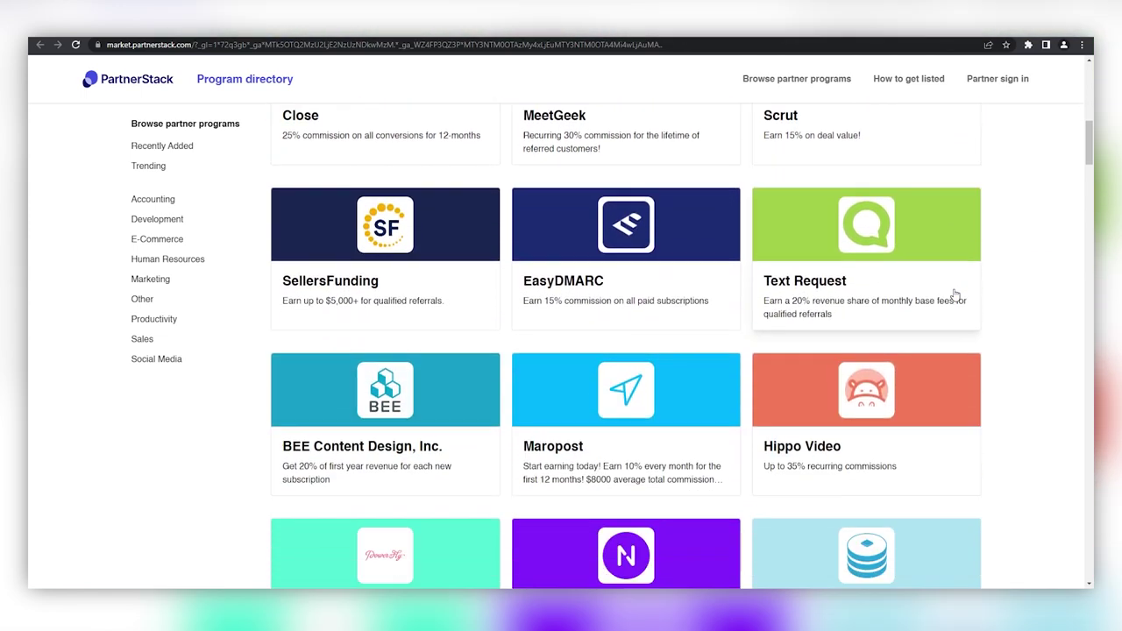
scroll(985, 238, down, 3)
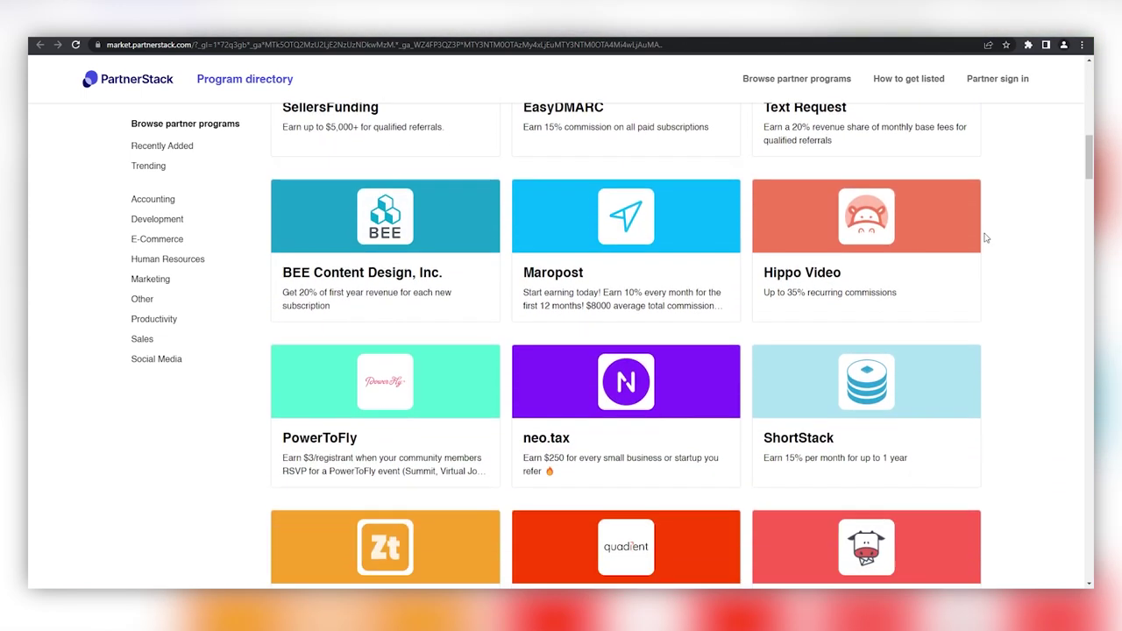
scroll(985, 238, down, 4)
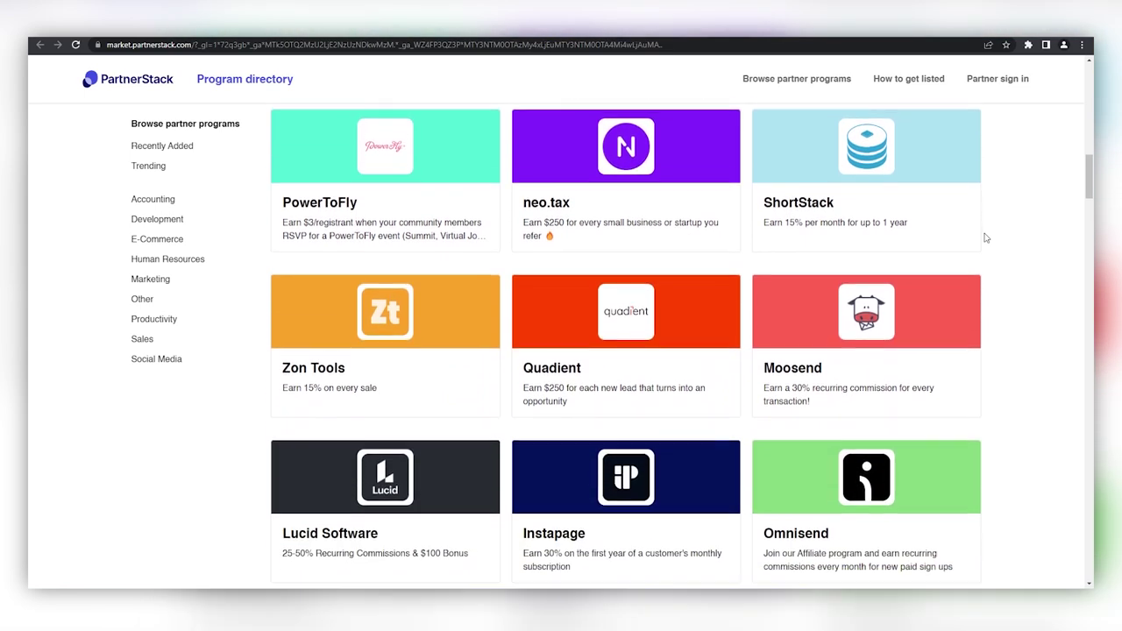
scroll(985, 238, down, 3)
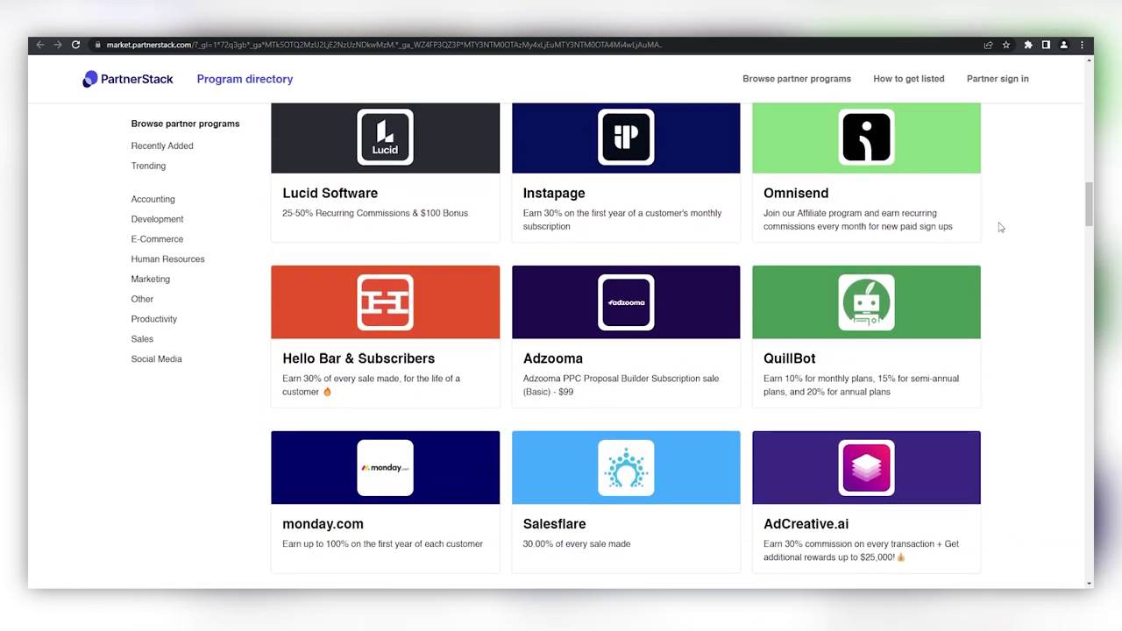
scroll(991, 220, down, 1)
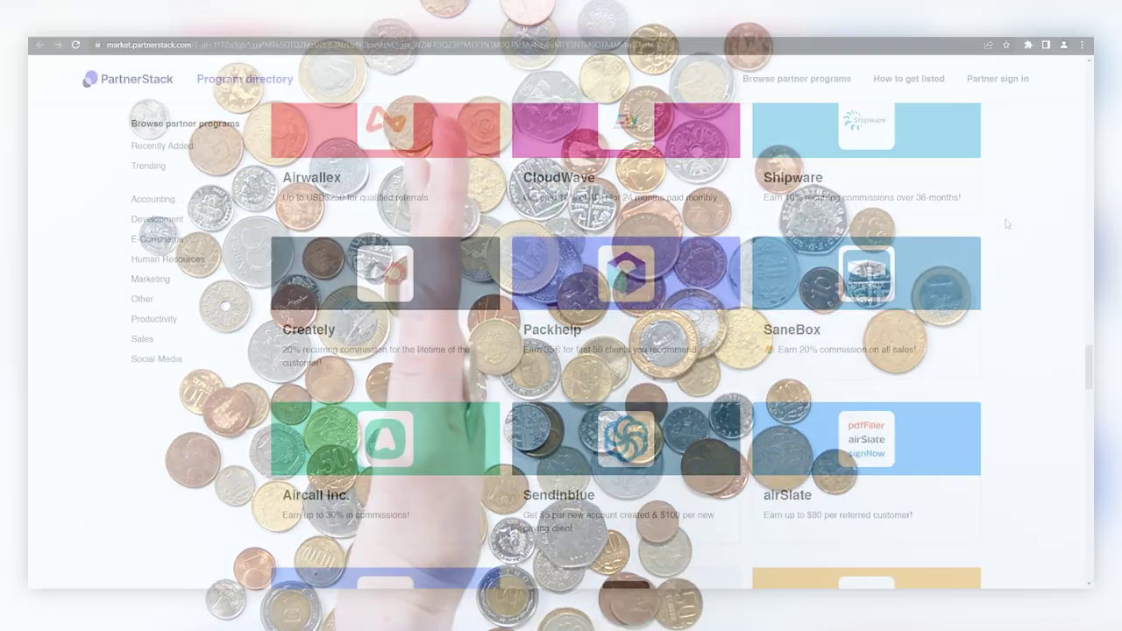
scroll(1006, 224, down, 4)
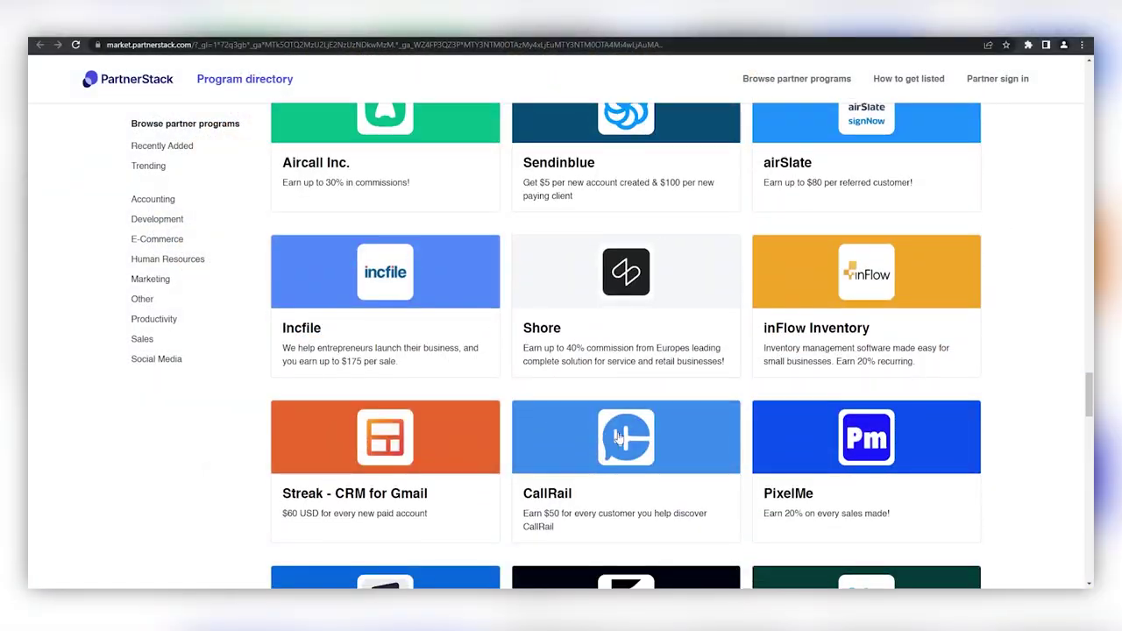
scroll(618, 438, down, 5)
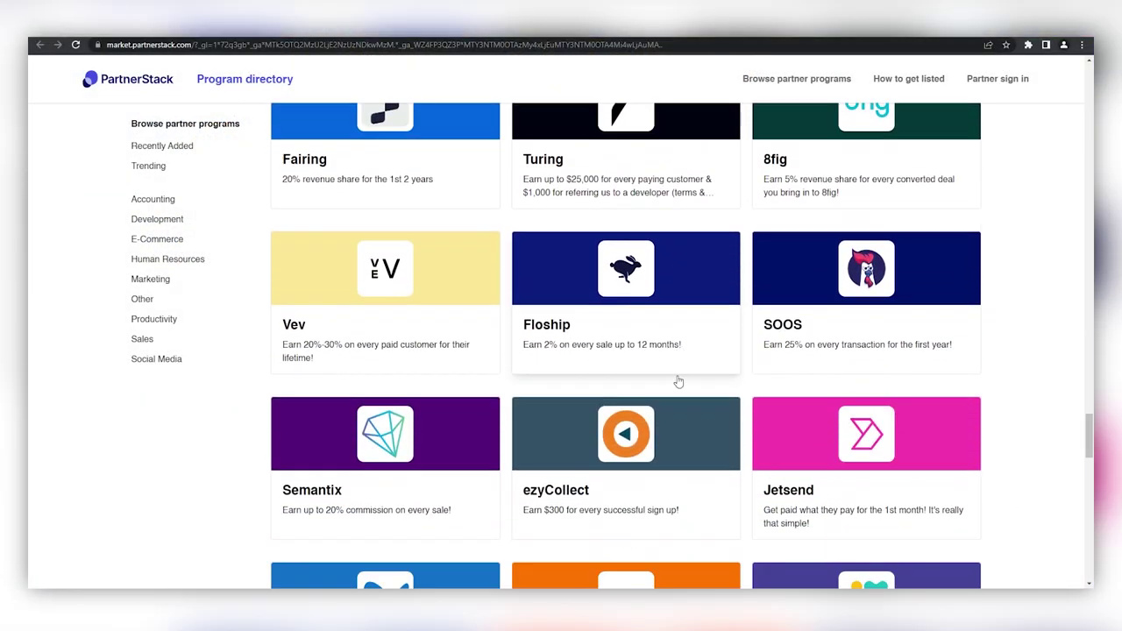
scroll(676, 380, up, 2)
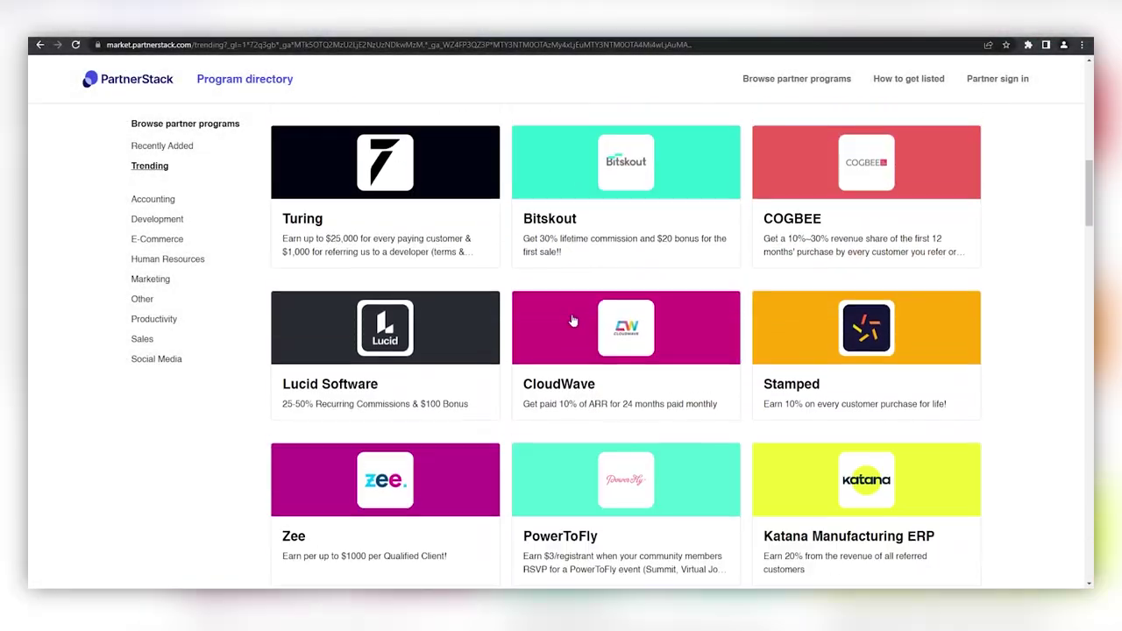
scroll(565, 323, down, 8)
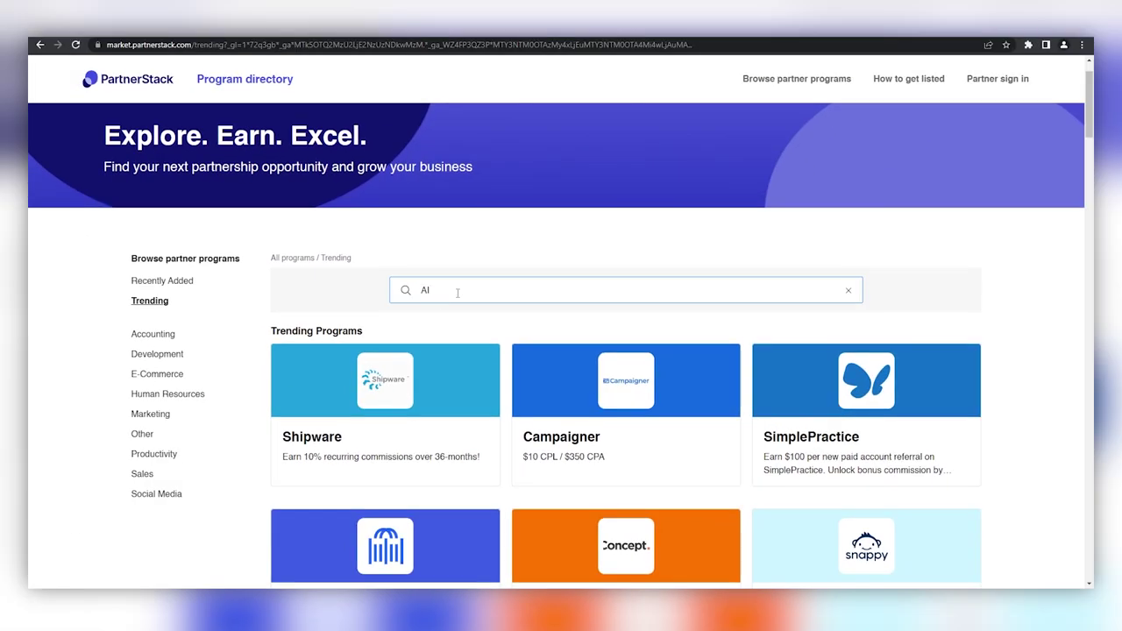
Scroll down PartnerStack's Trending directory to reach the Turing program card.
scroll(531, 296, down, 5)
scroll(464, 302, down, 4)
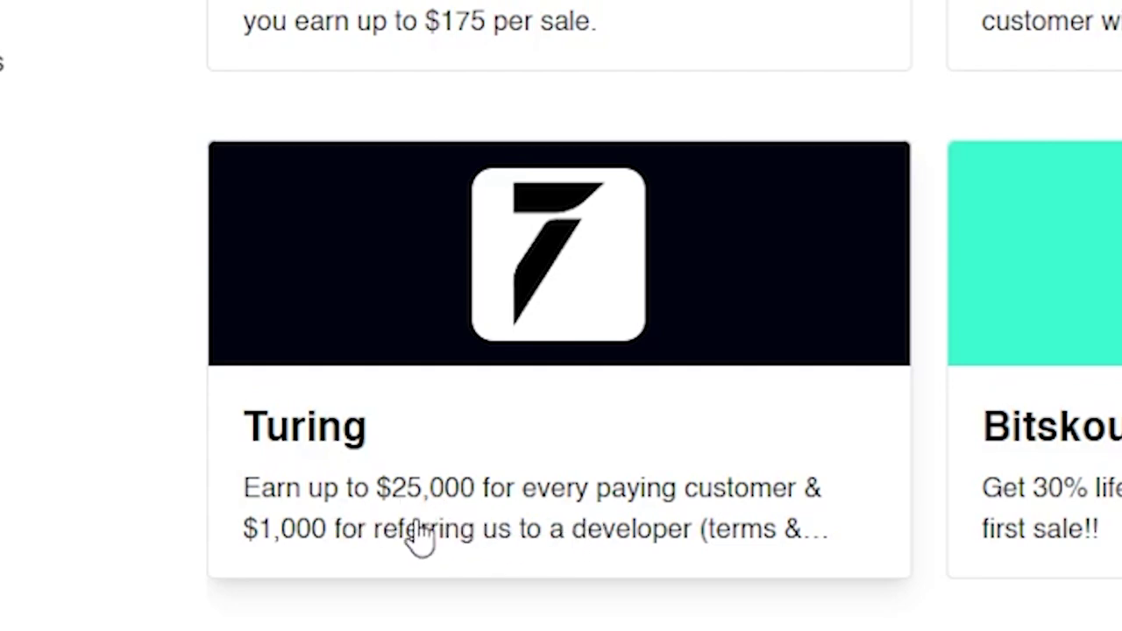
click(566, 465)
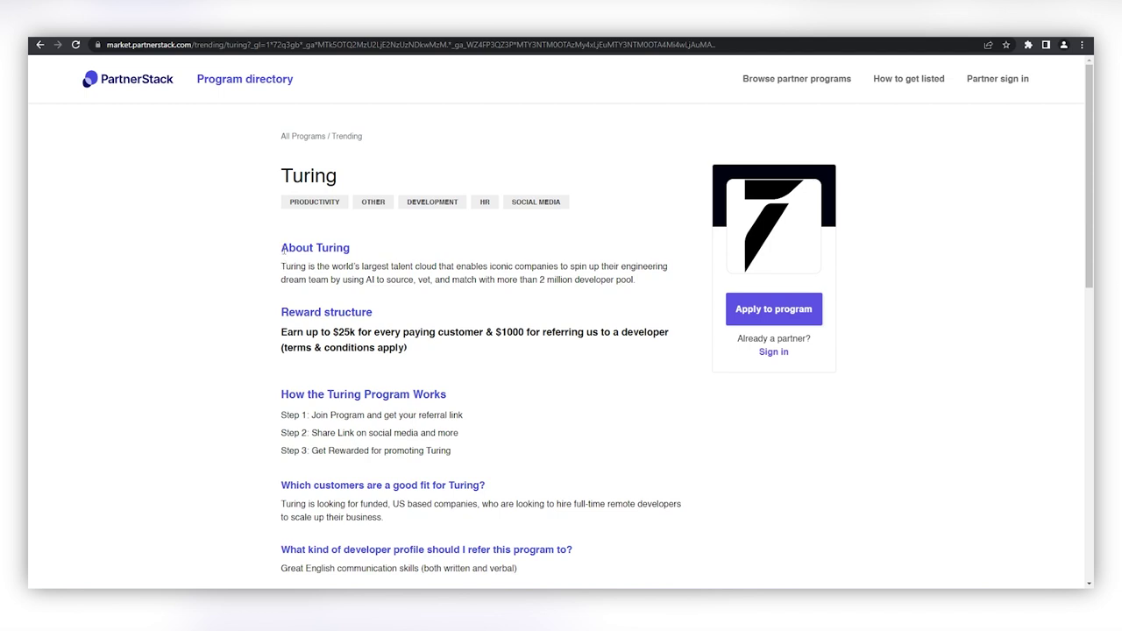
scroll(290, 264, down, 2)
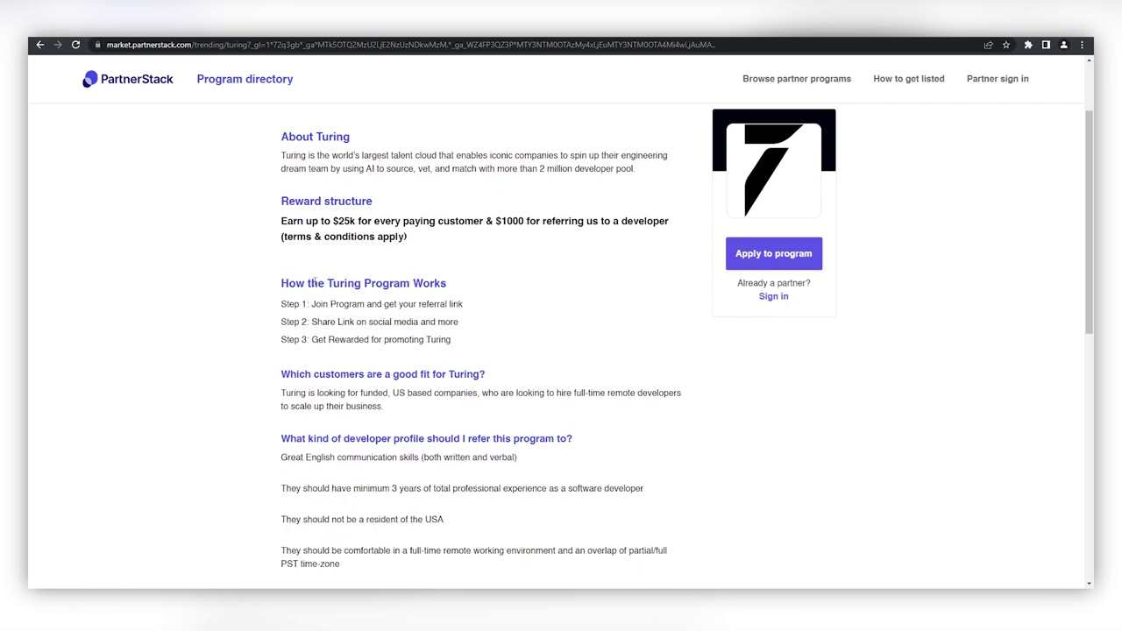
scroll(316, 283, down, 3)
scroll(324, 286, up, 5)
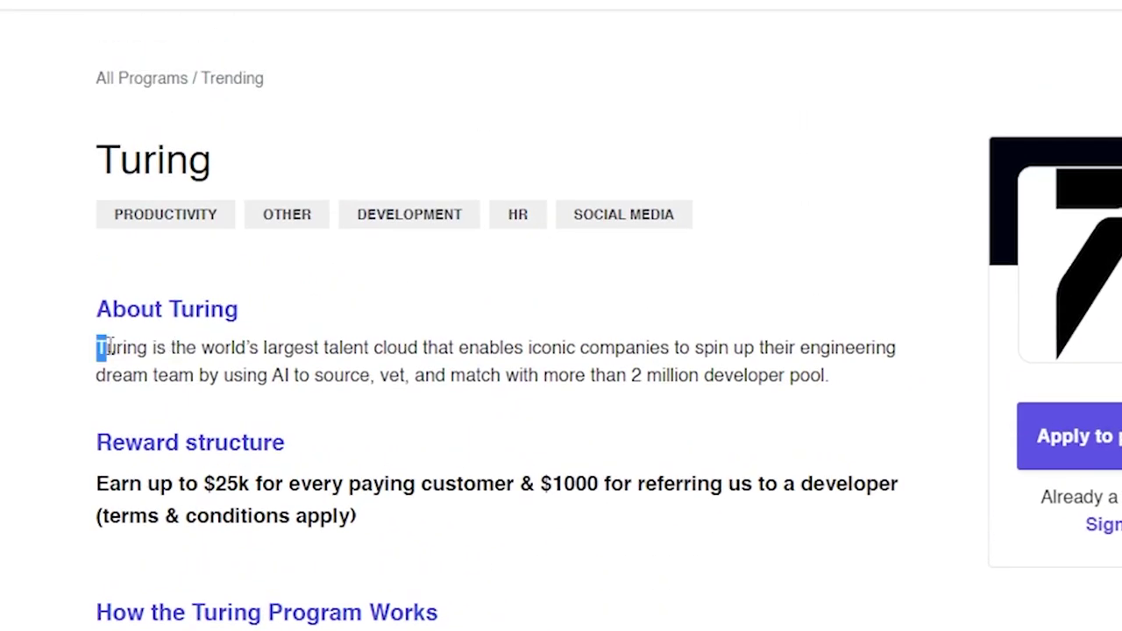
drag(117, 347, 860, 344)
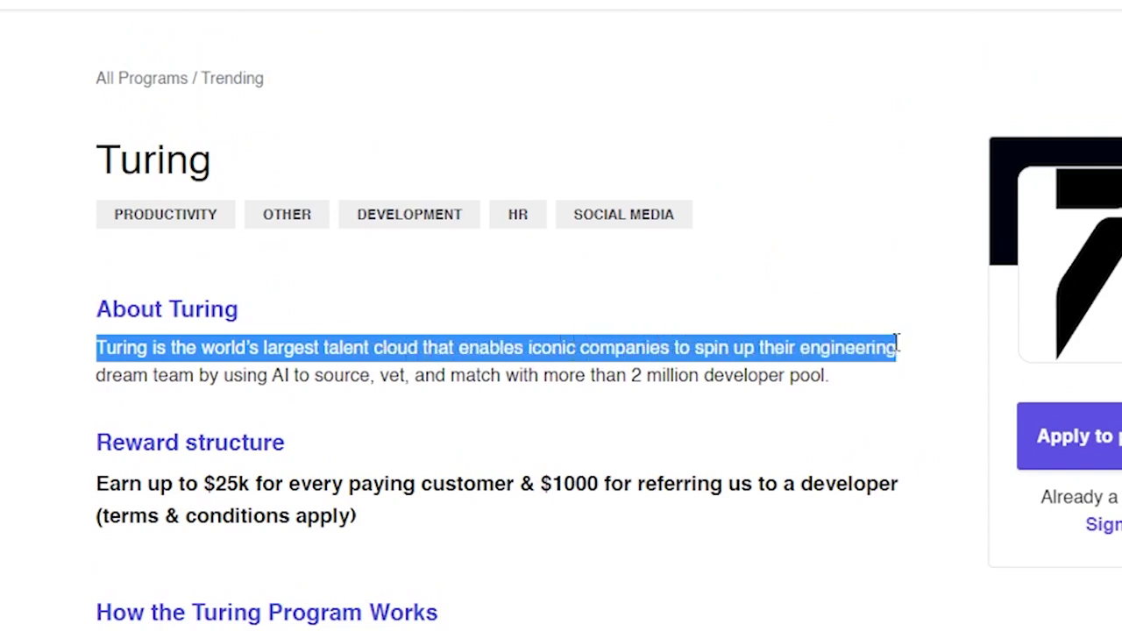
drag(95, 391, 548, 399)
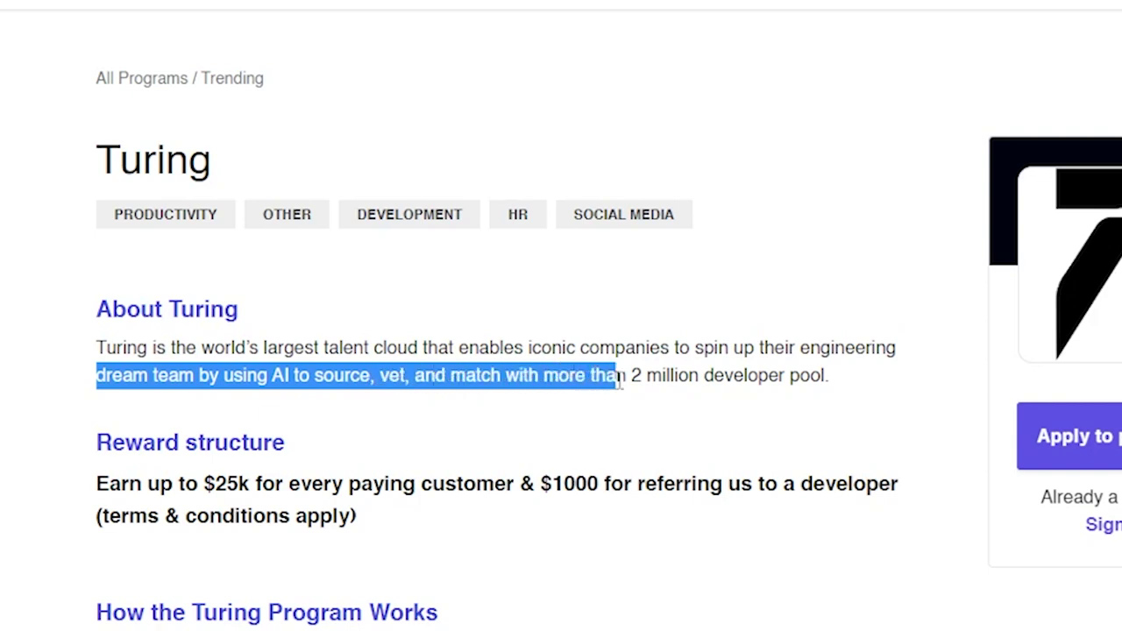
drag(629, 376, 835, 379)
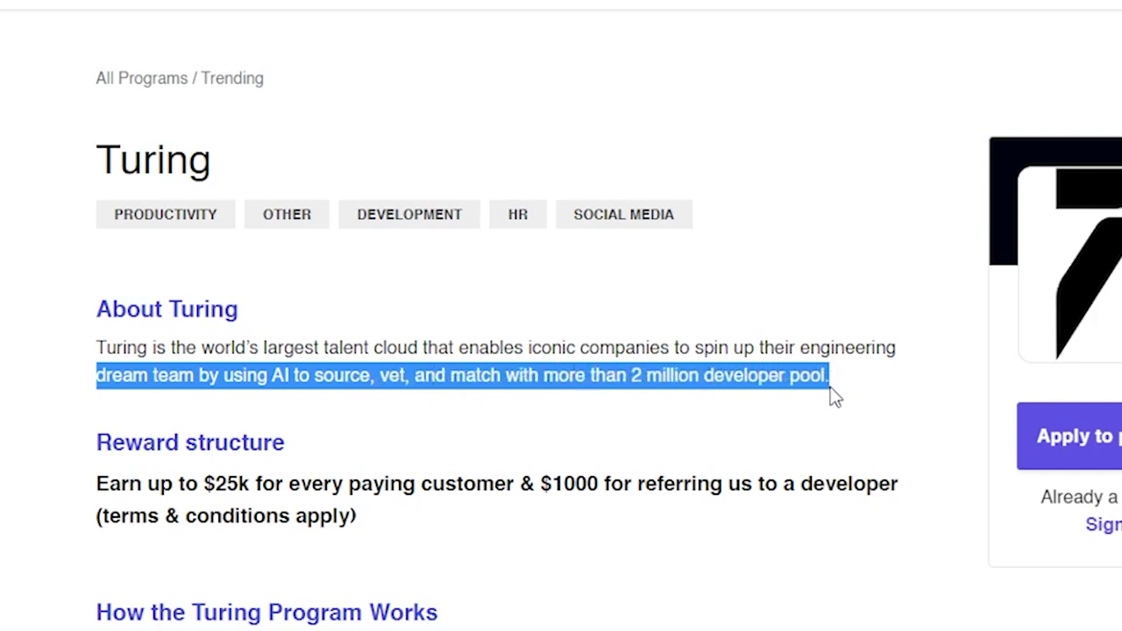
scroll(838, 228, down, 3)
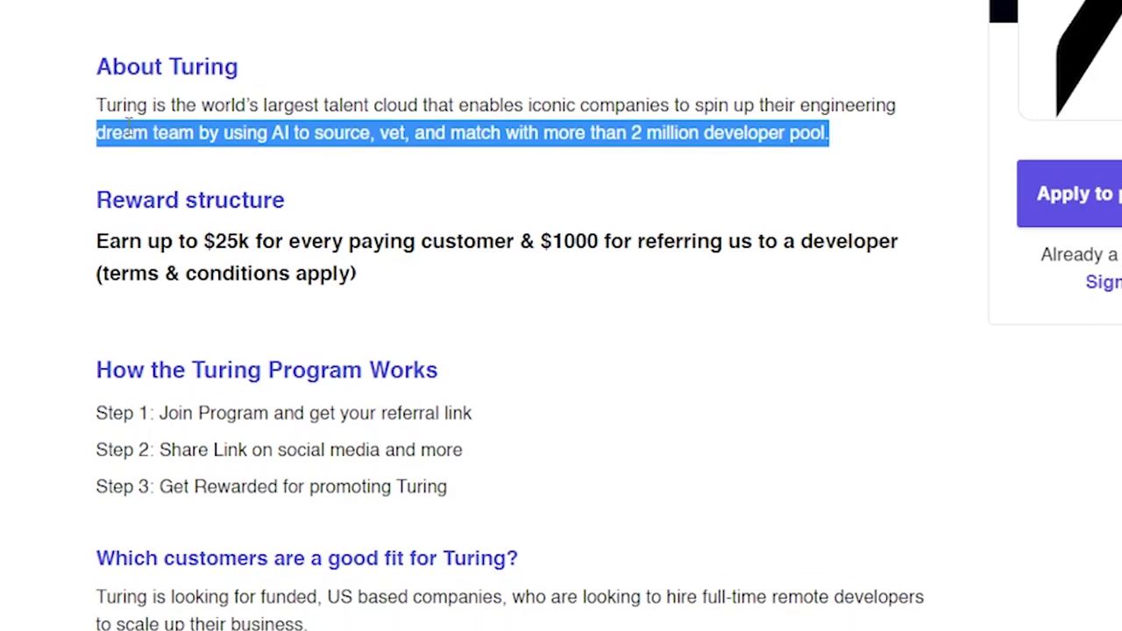
click(78, 107)
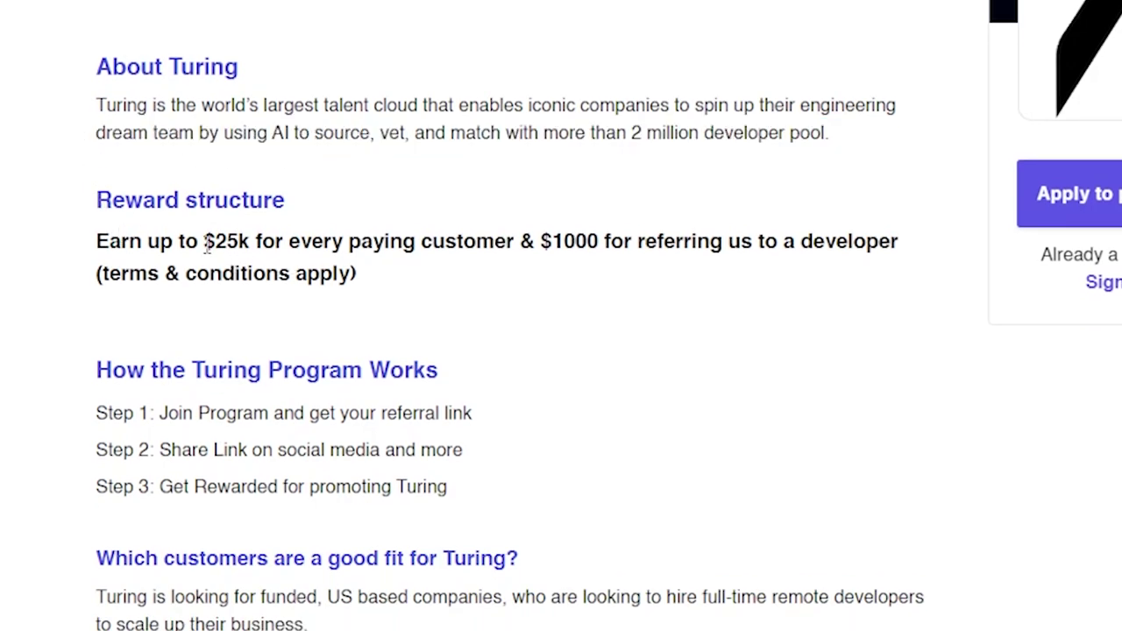
drag(207, 241, 245, 242)
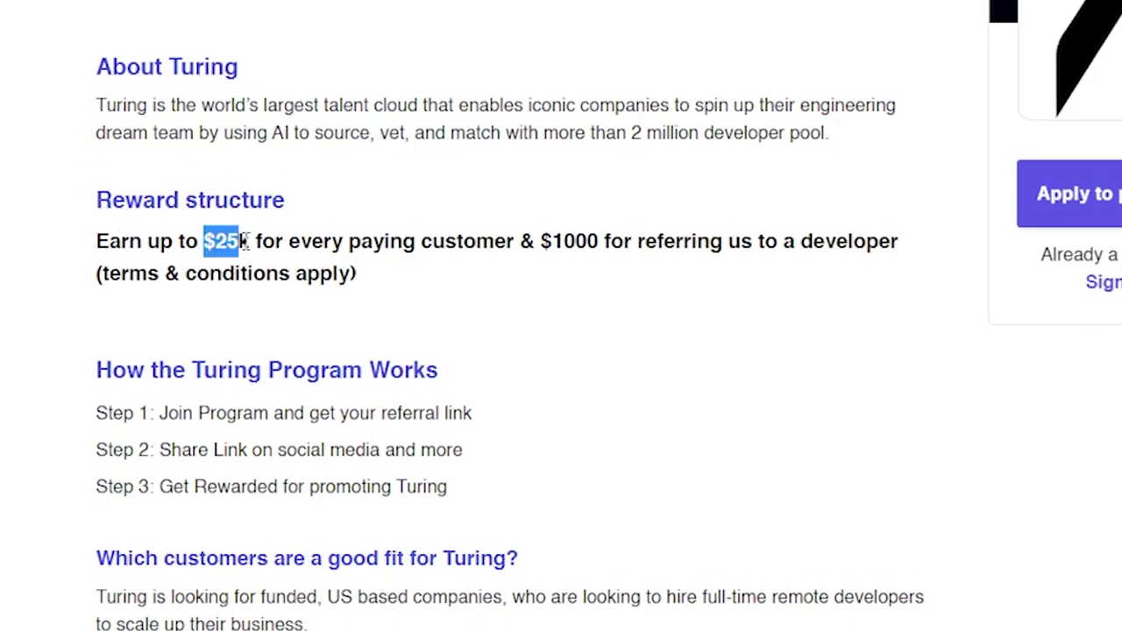
click(322, 263)
scroll(439, 228, down, 3)
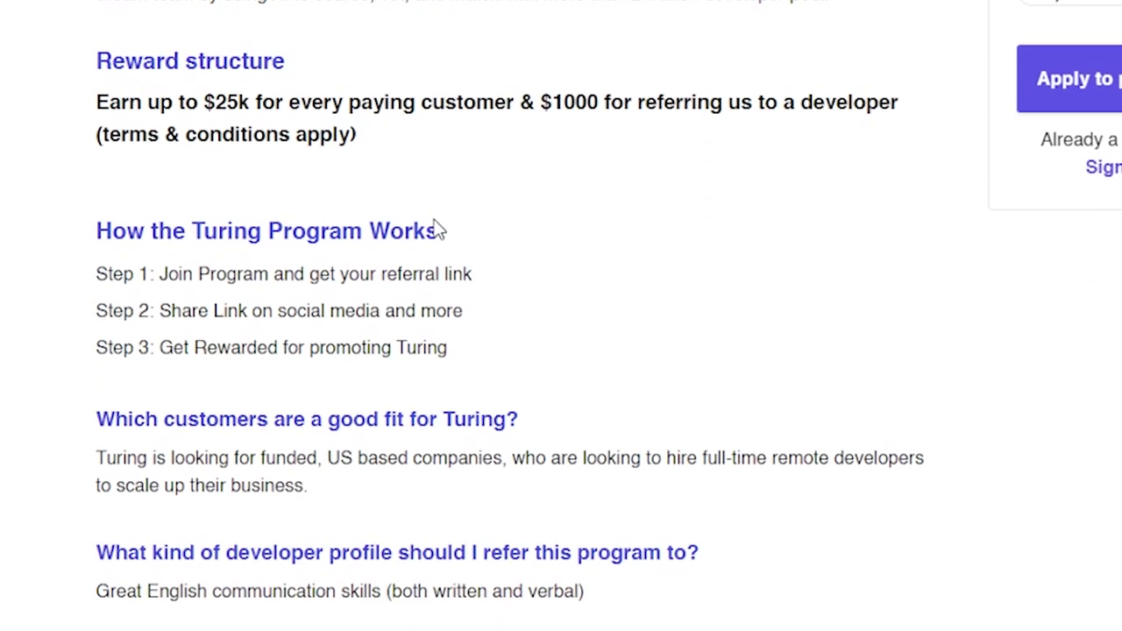
scroll(473, 195, down, 3)
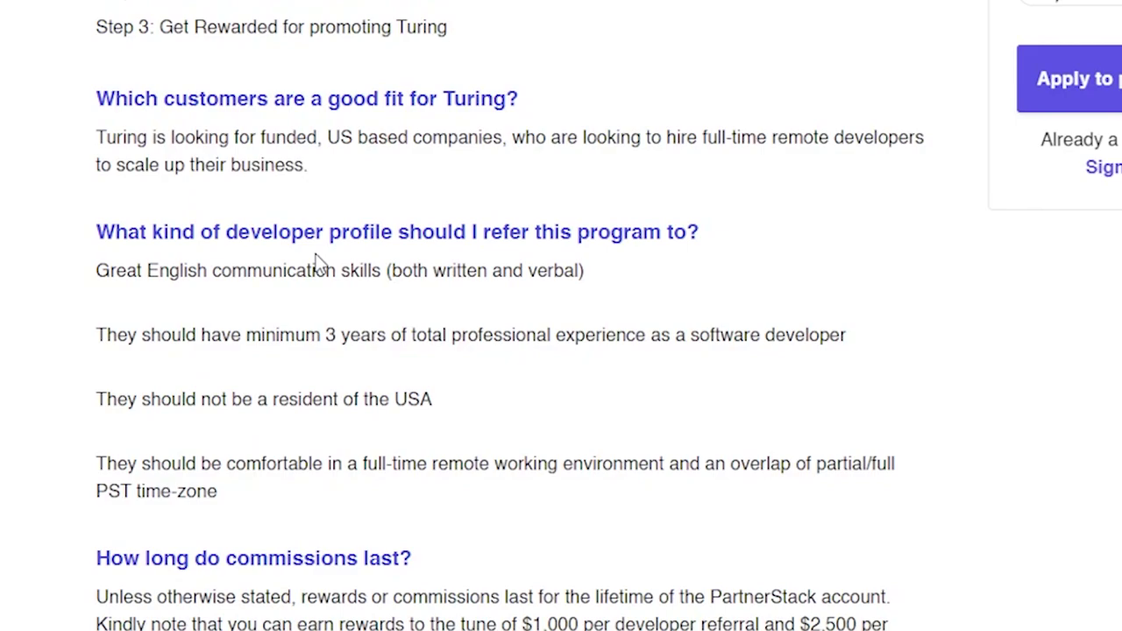
scroll(333, 270, down, 3)
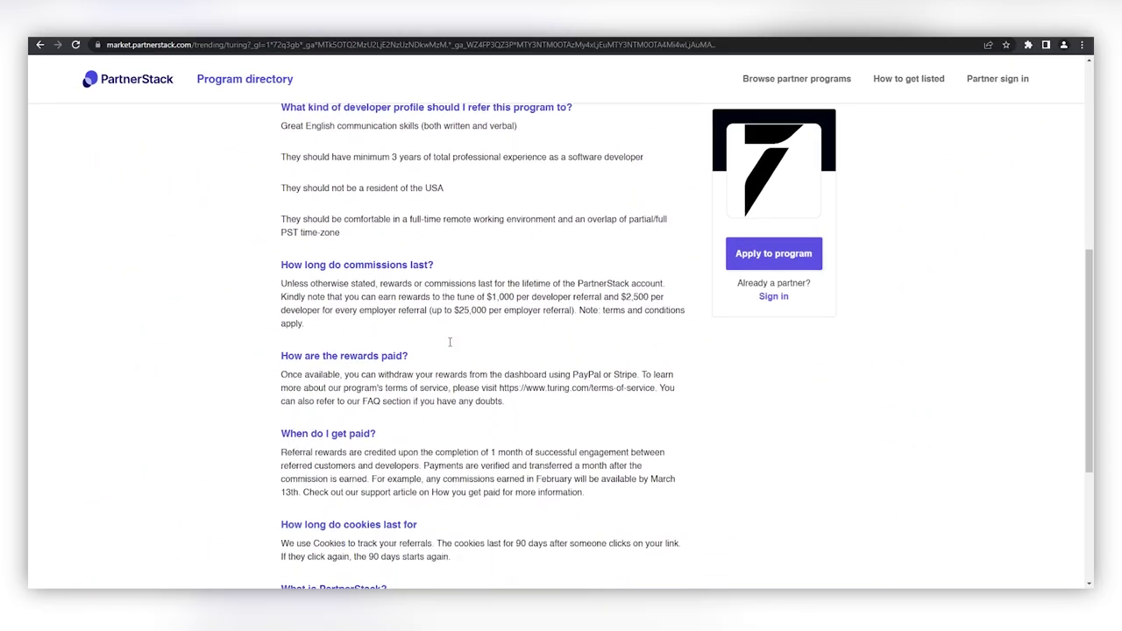
scroll(450, 342, down, 2)
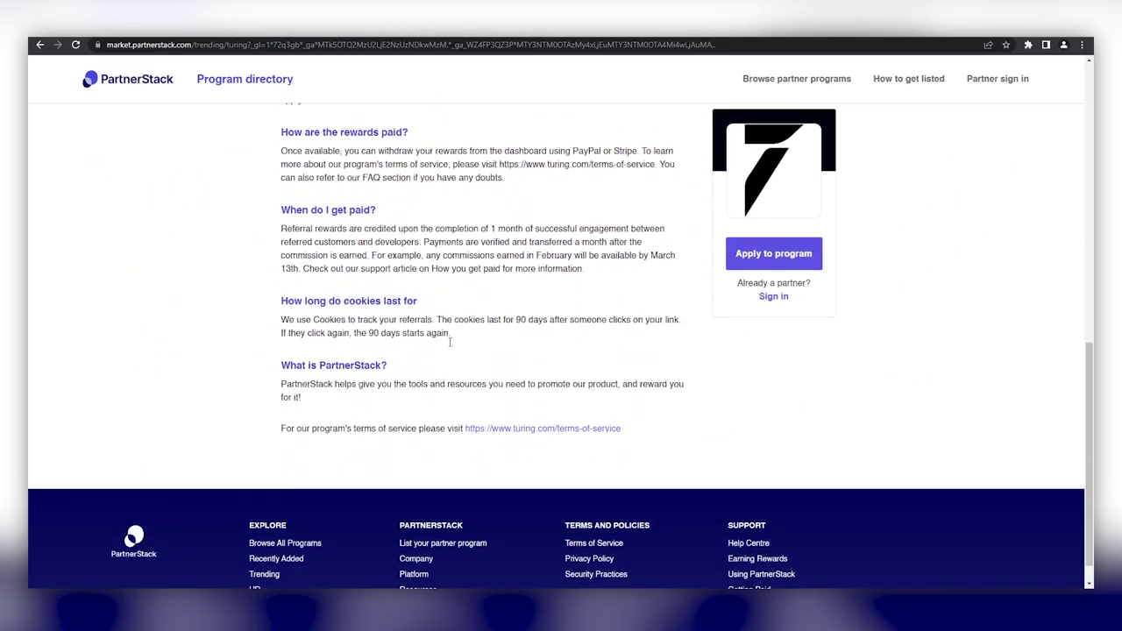
scroll(450, 342, up, 3)
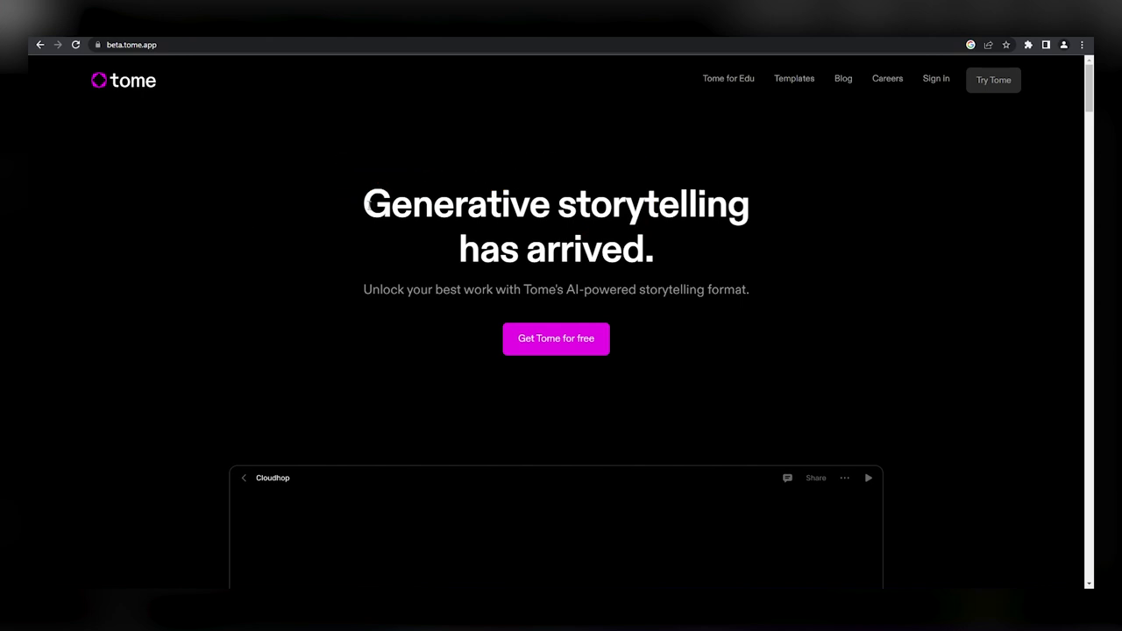
Browse down through tome.app's homepage features, clearing a stray text highlight along the way.
scroll(346, 215, down, 4)
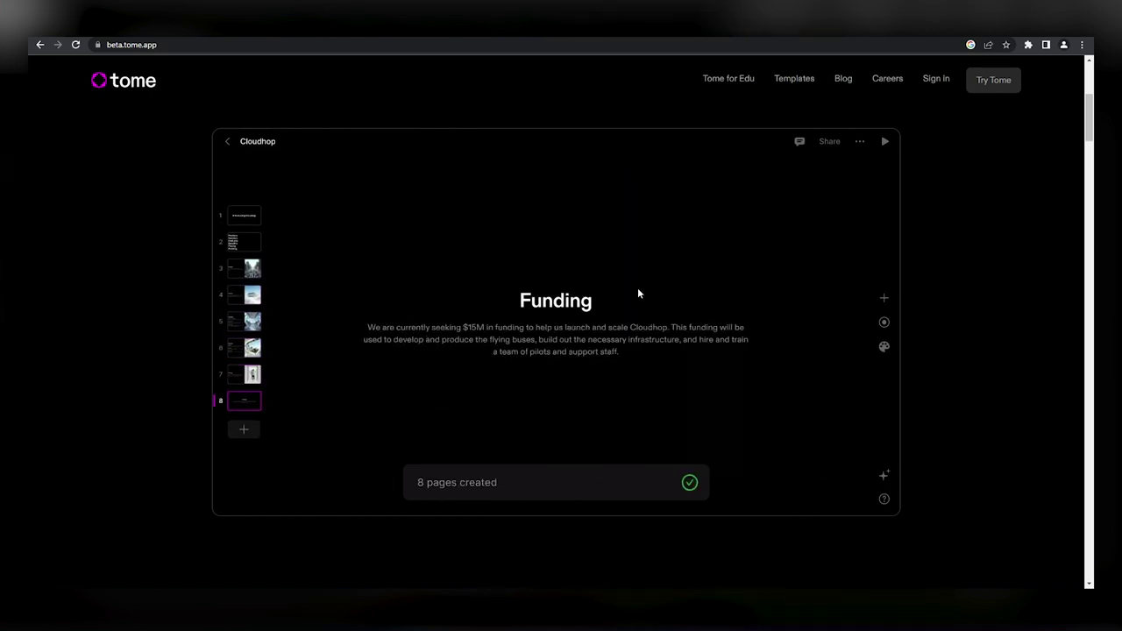
scroll(729, 267, down, 5)
scroll(725, 279, down, 3)
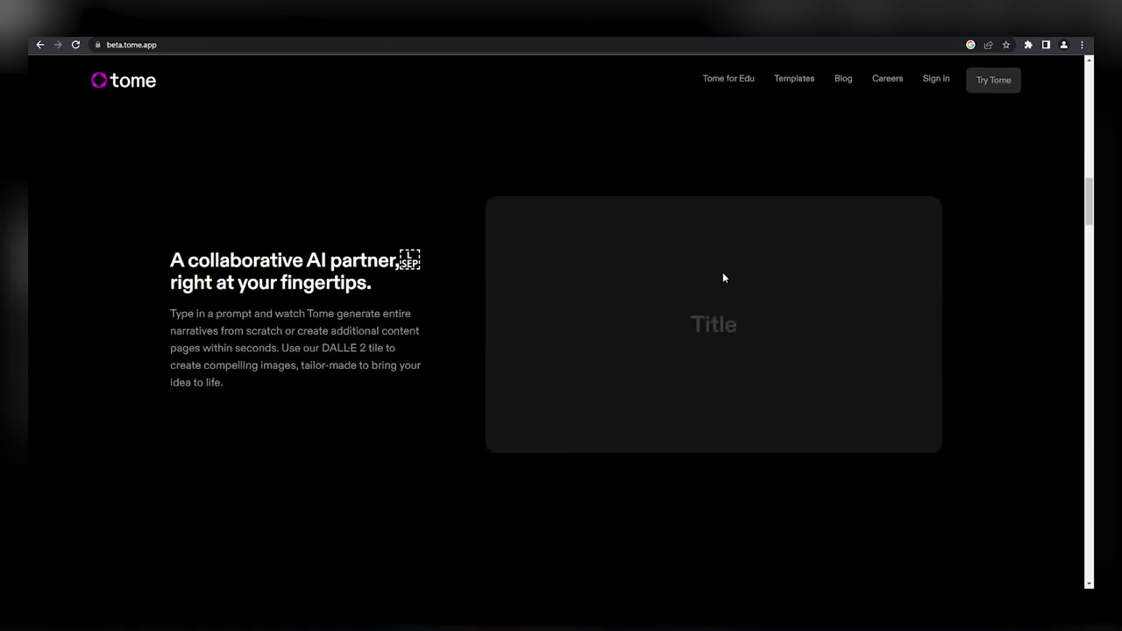
scroll(719, 275, down, 1)
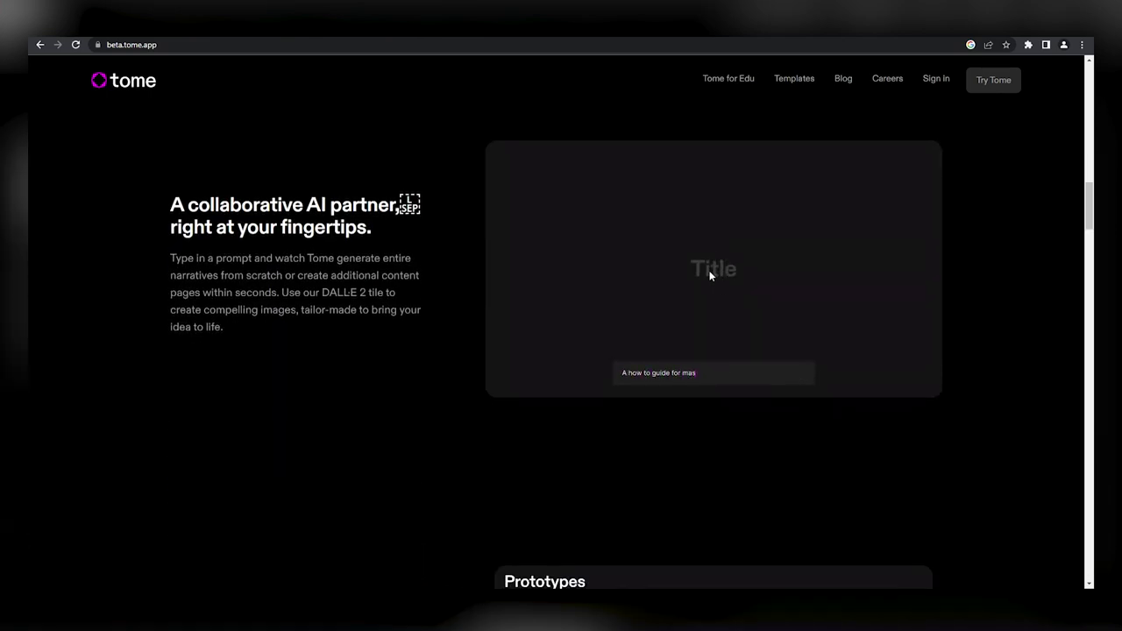
click(385, 312)
scroll(387, 312, down, 3)
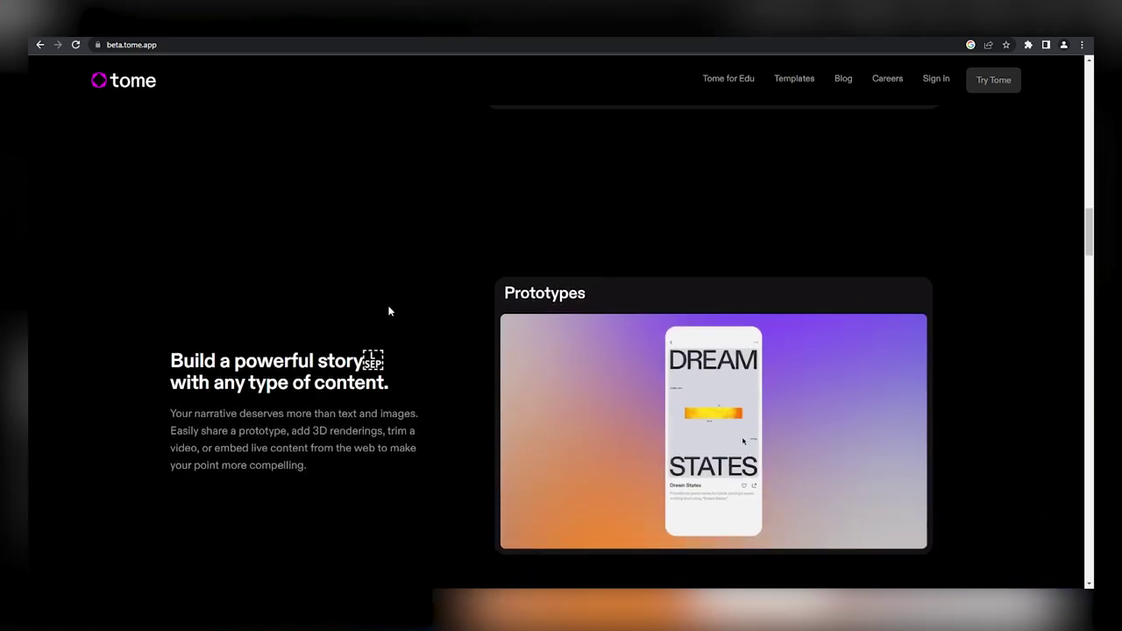
scroll(390, 309, down, 5)
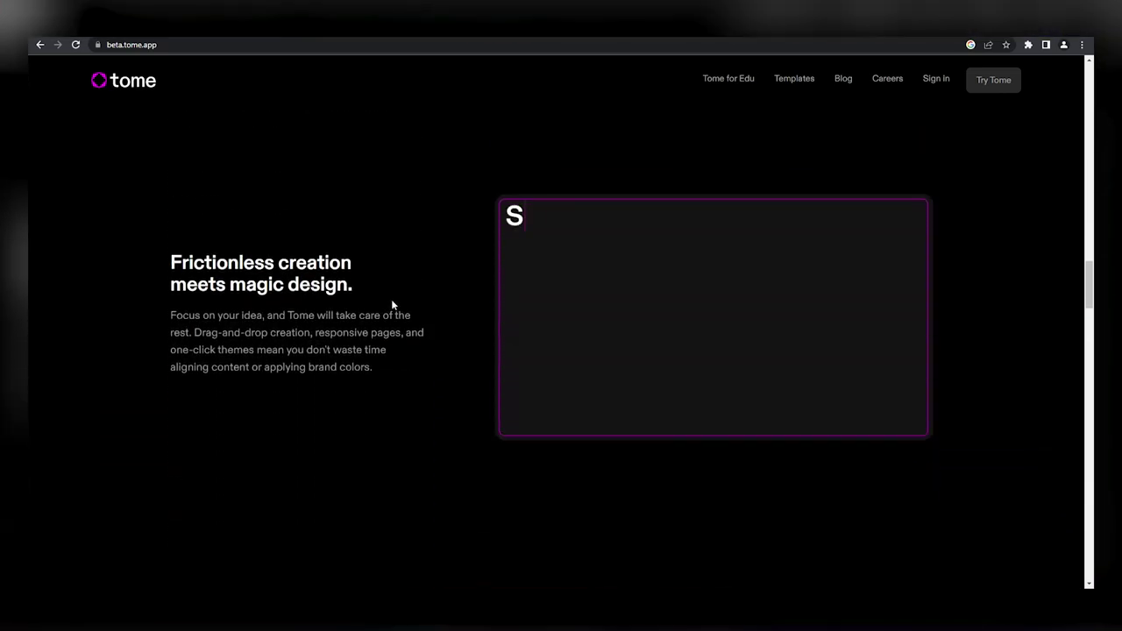
scroll(394, 300, down, 3)
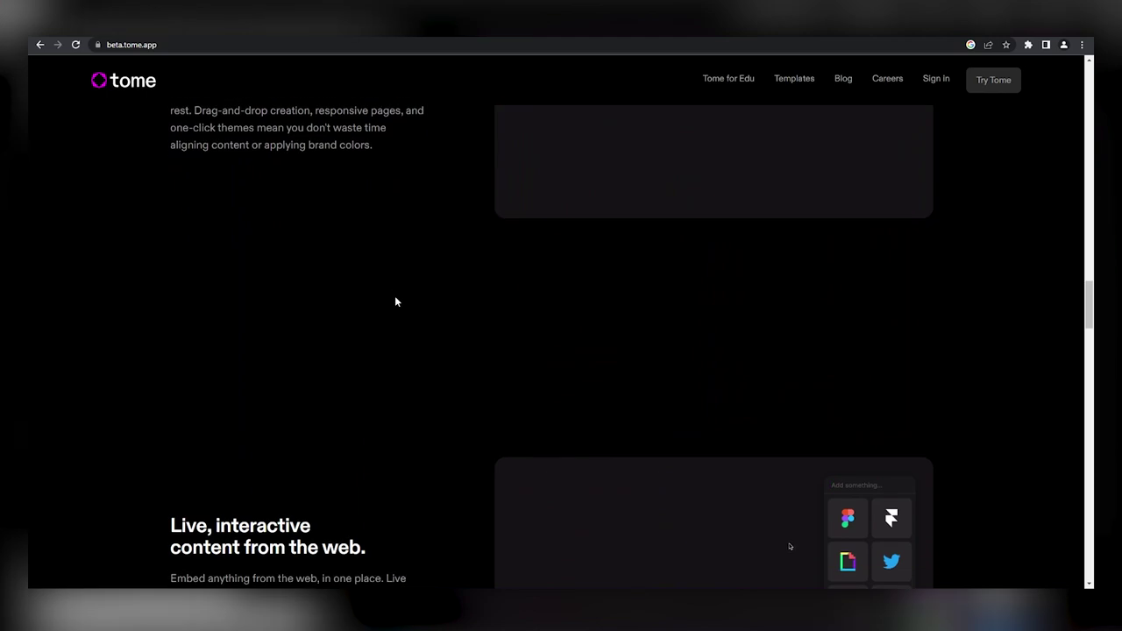
scroll(394, 300, down, 3)
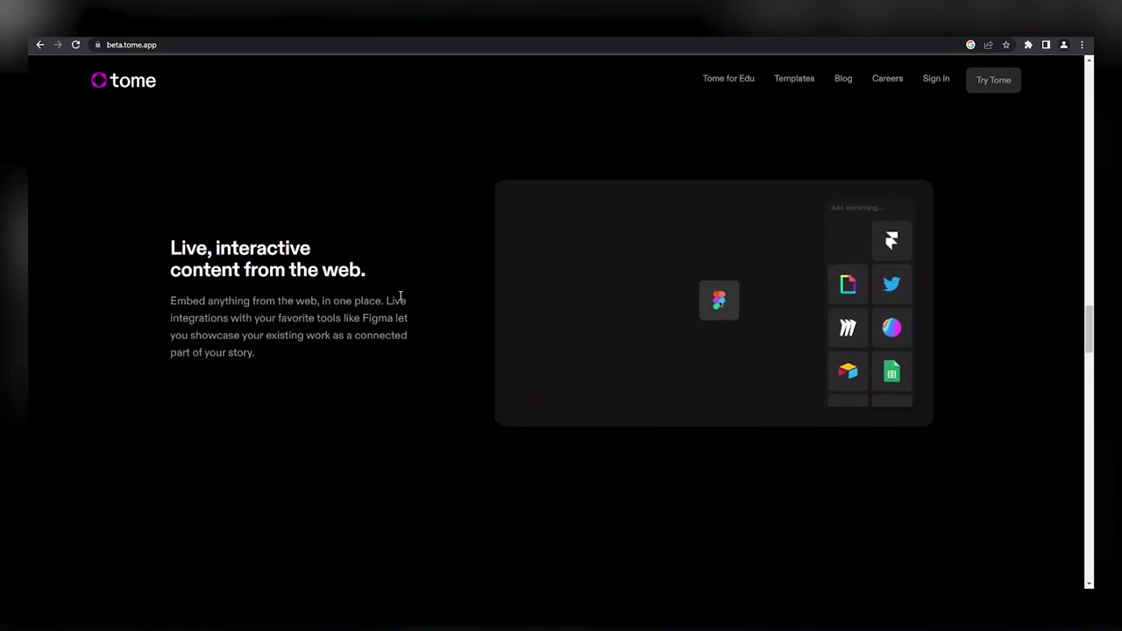
scroll(413, 290, down, 4)
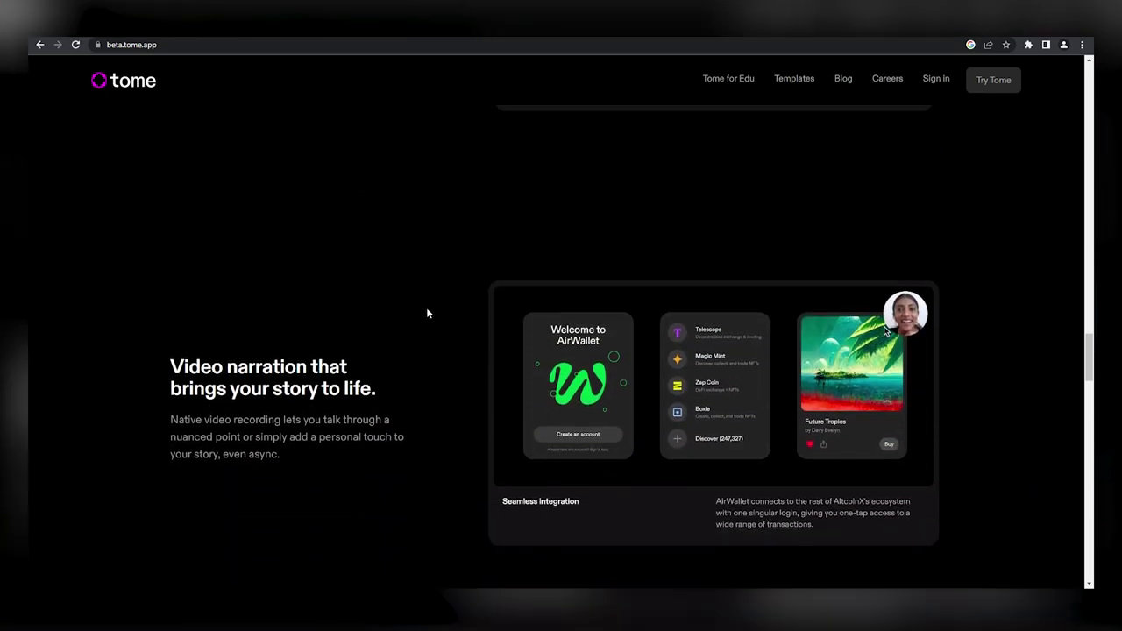
scroll(443, 323, down, 4)
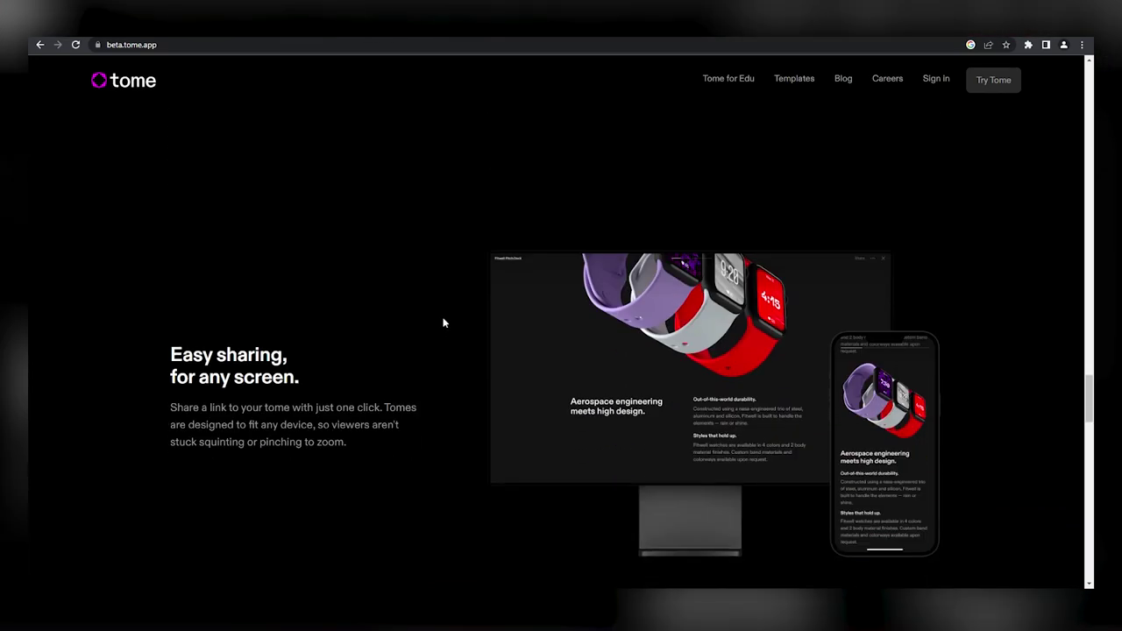
scroll(443, 323, down, 7)
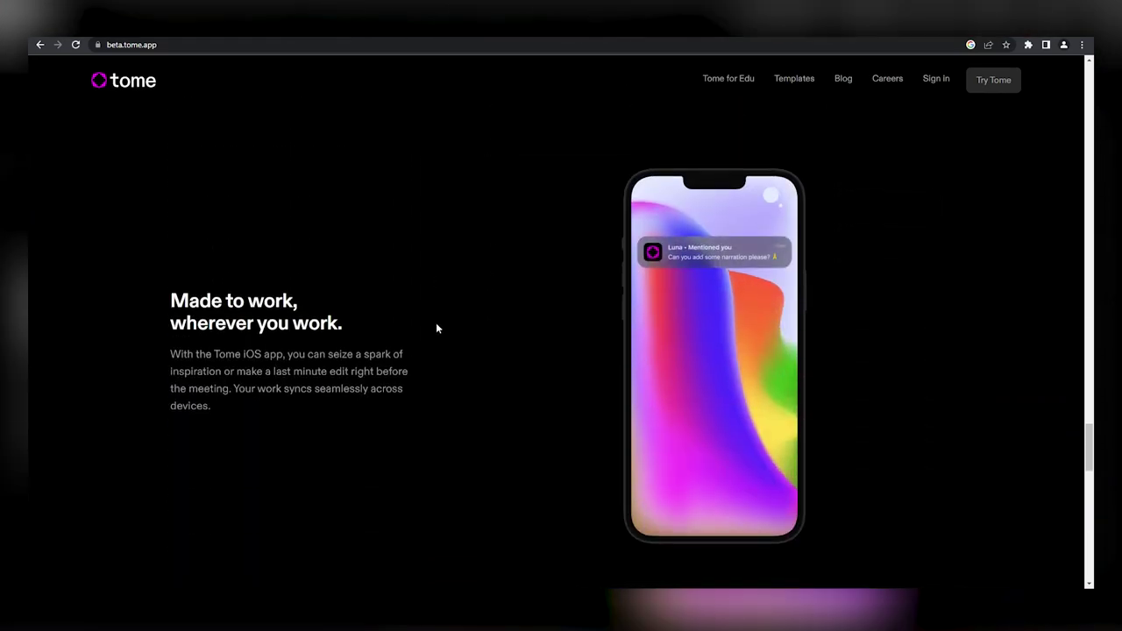
scroll(435, 322, down, 1)
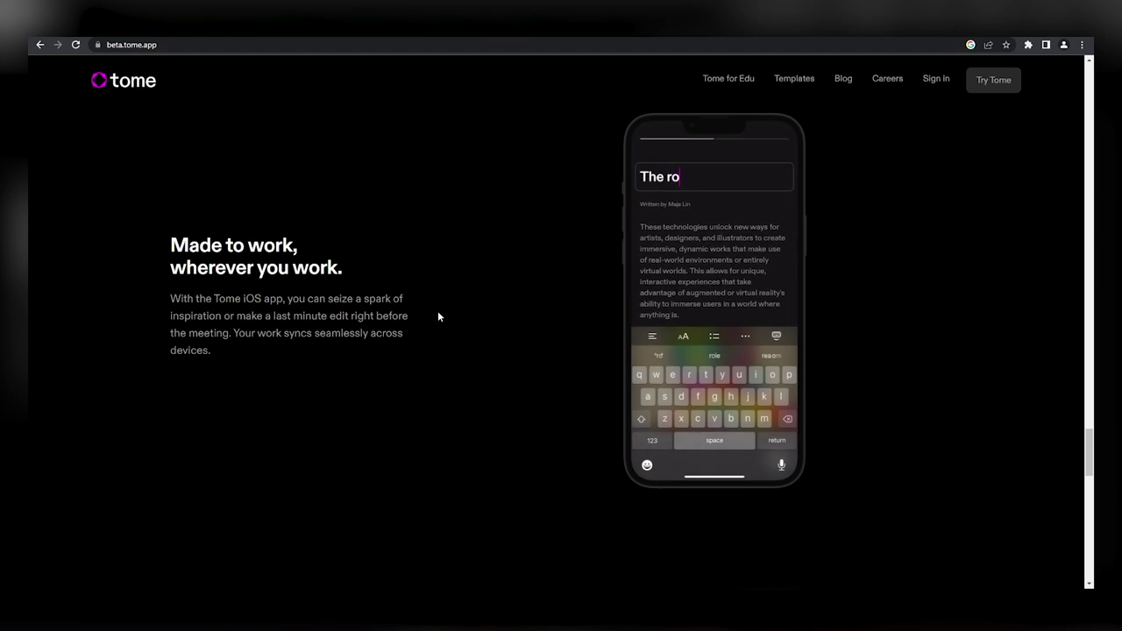
scroll(438, 318, down, 5)
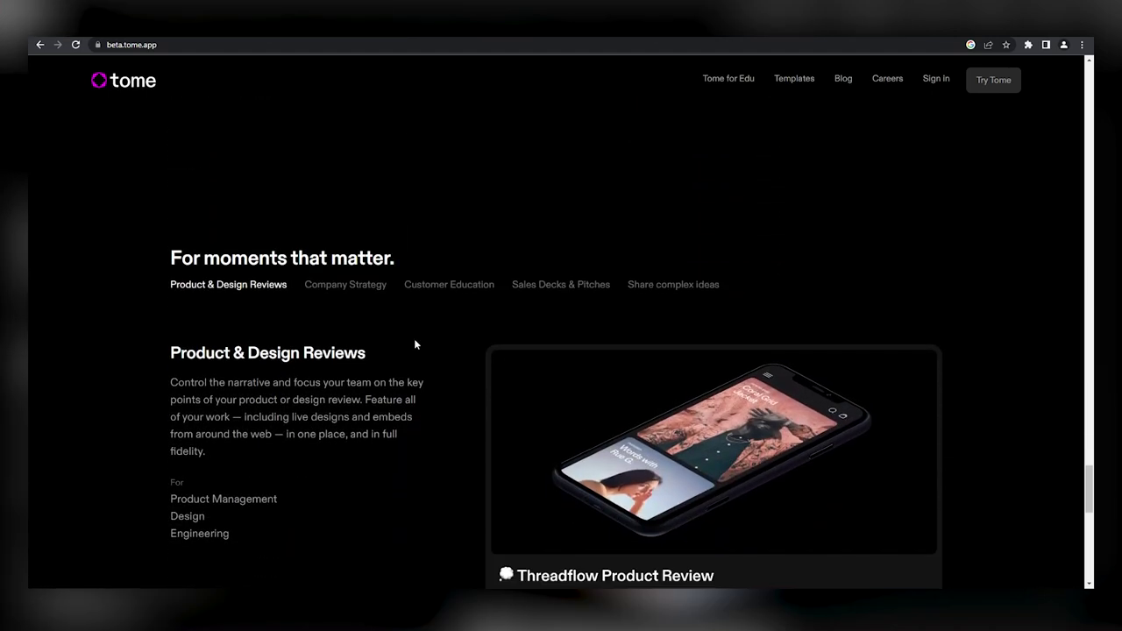
scroll(420, 338, down, 1)
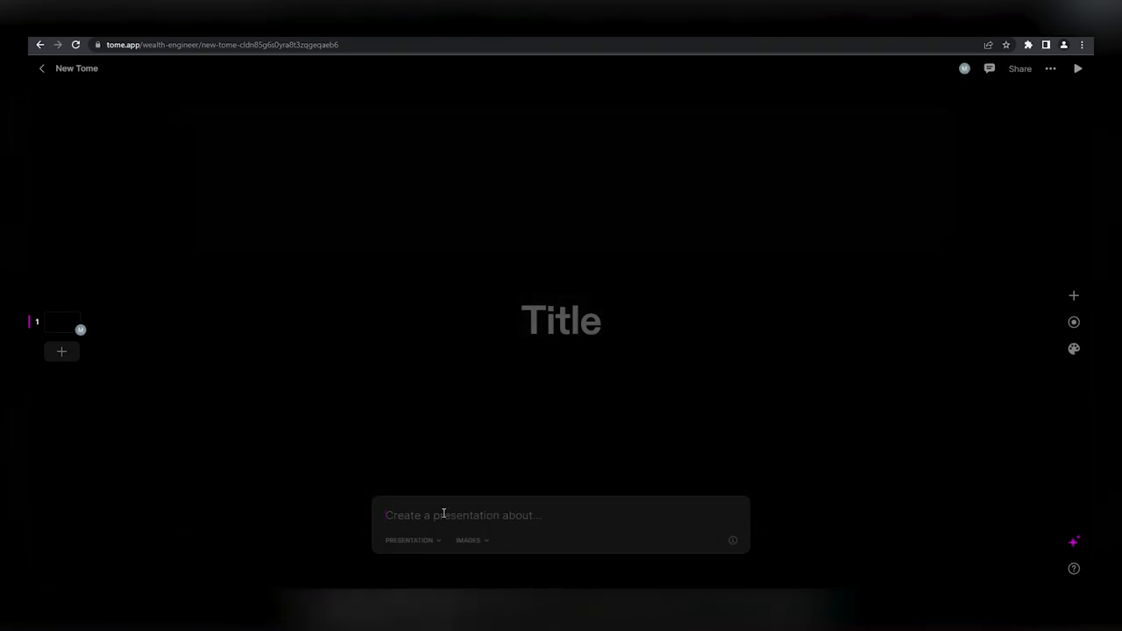
Submit a 'Create a presentation promoting' prompt with Turing's pasted description to generate the deck.
text(Create a)
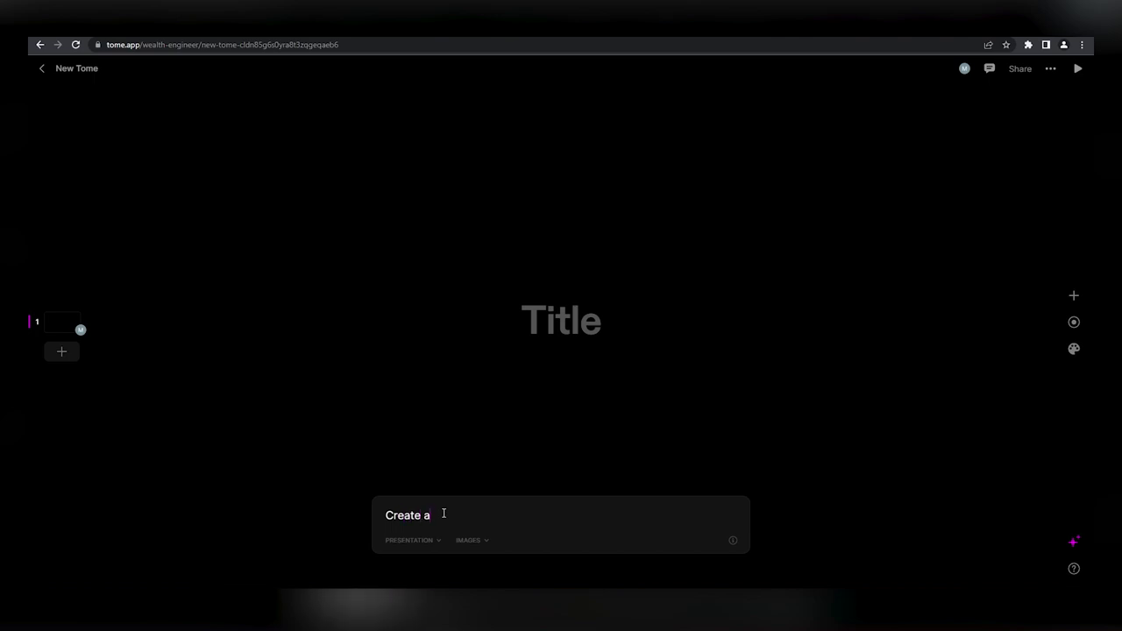
text( presentation promoting 'Turing'.)
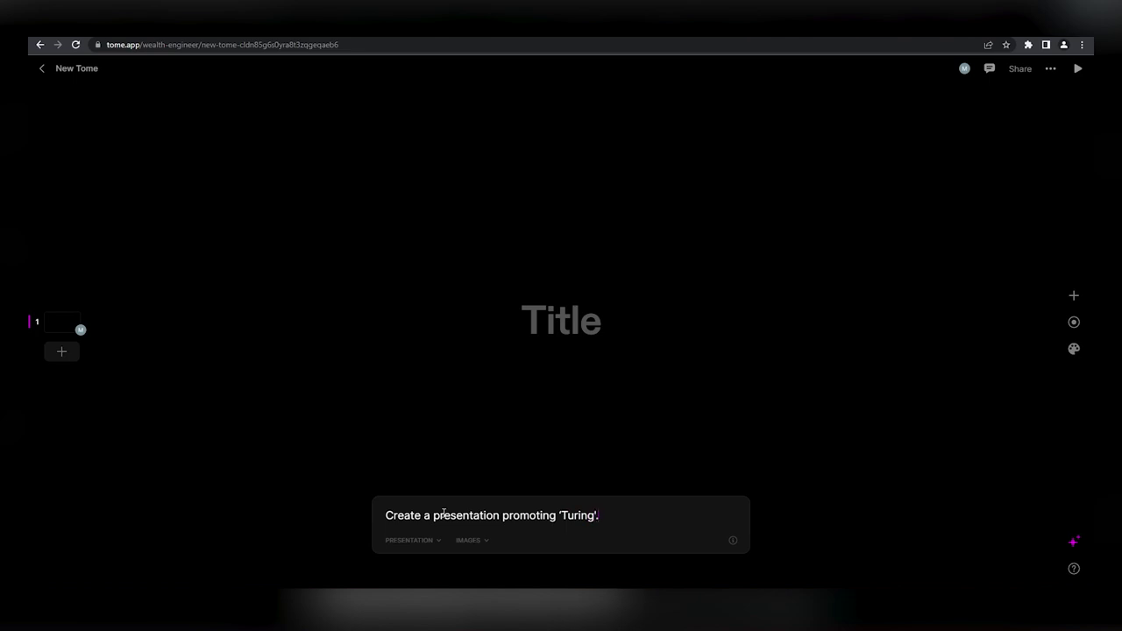
text(Turing is the world’s largest talent cloud that enables iconic companies to spin up their engineering dream team by using AI to source, vet, and match with more than 2 million developer pool.)
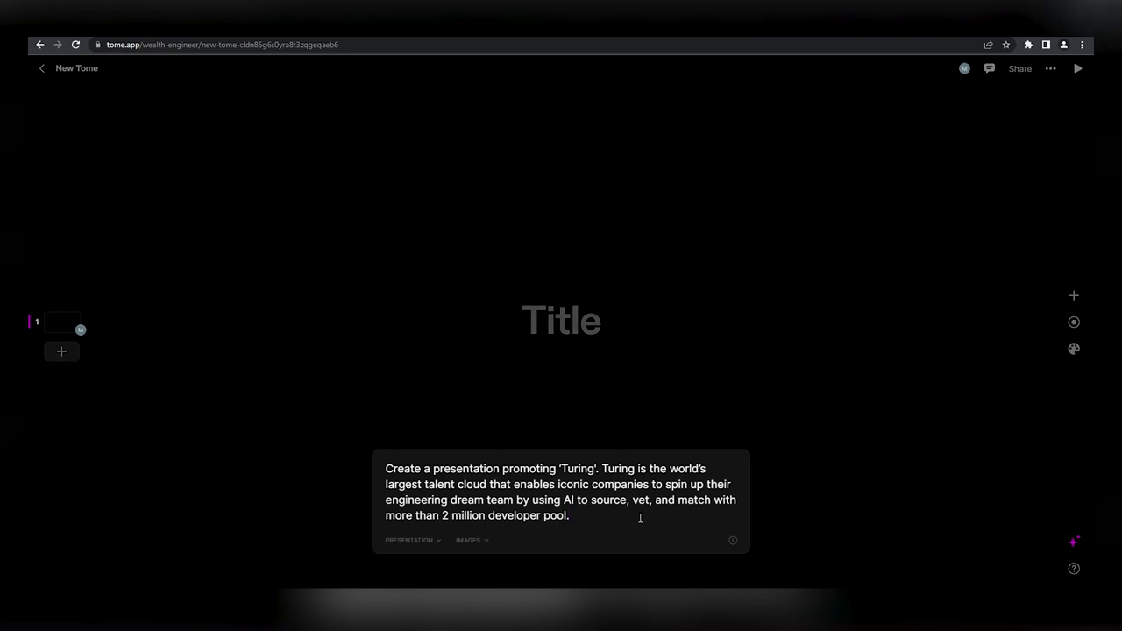
key(Return)
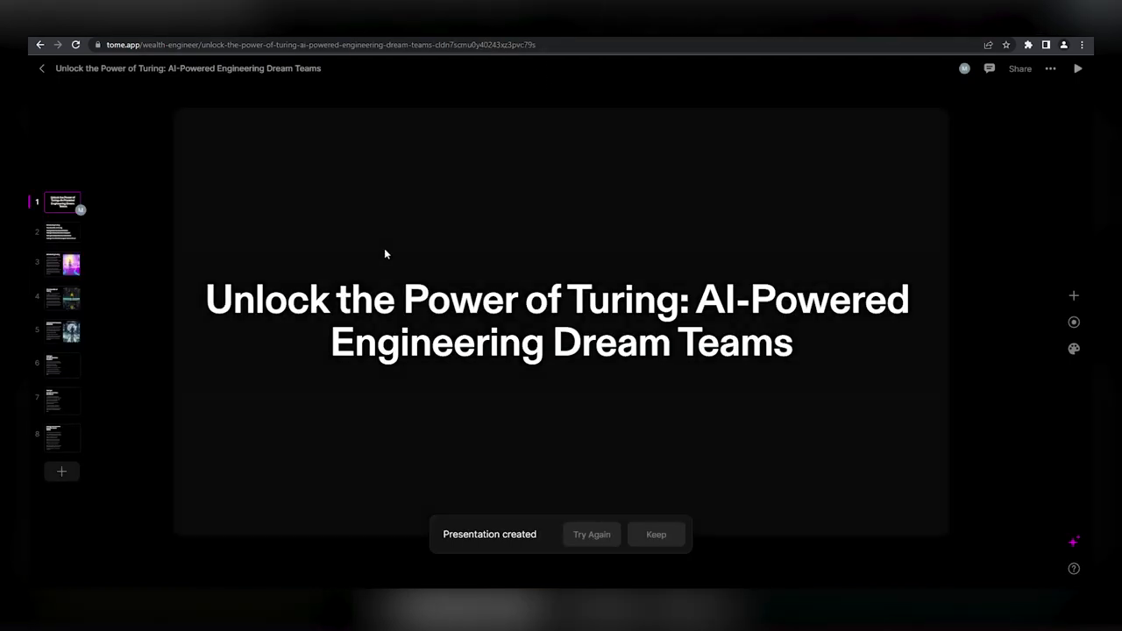
Review generated pages 2–5 (agenda, Introducing Turing, Benefits, AI-Powered Platform) and toggle the add-tile list.
click(54, 234)
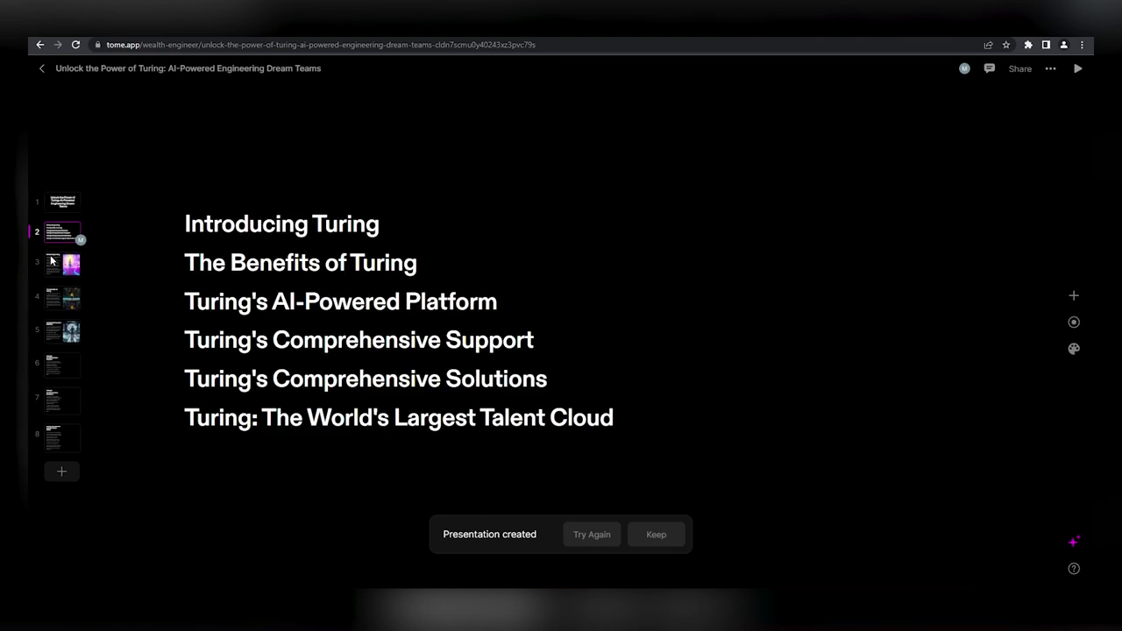
click(50, 267)
click(60, 295)
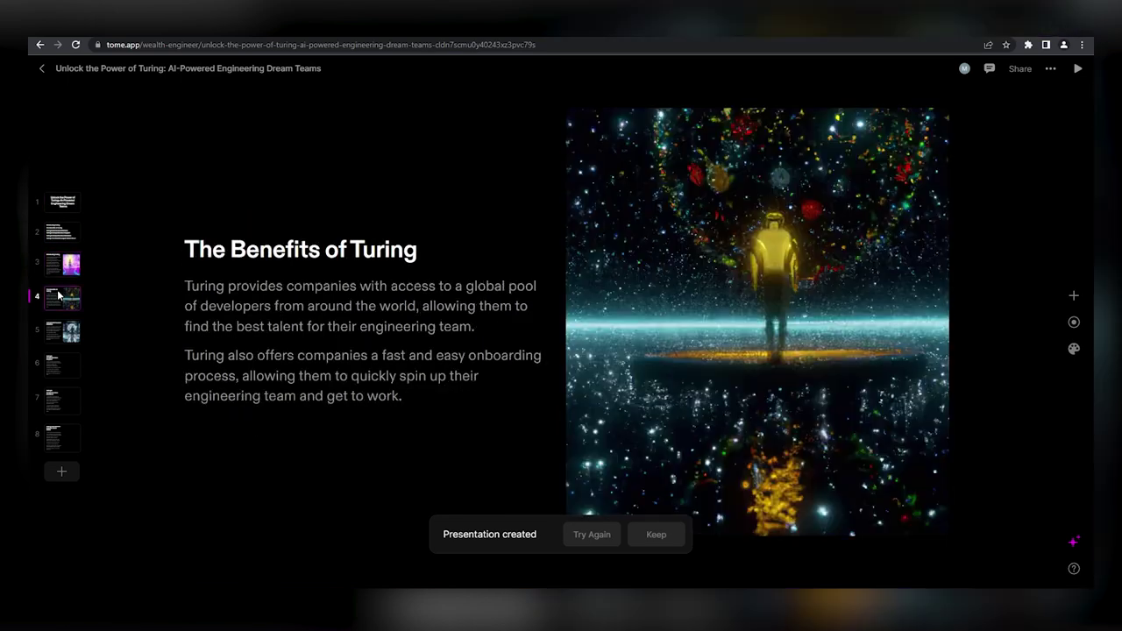
click(71, 338)
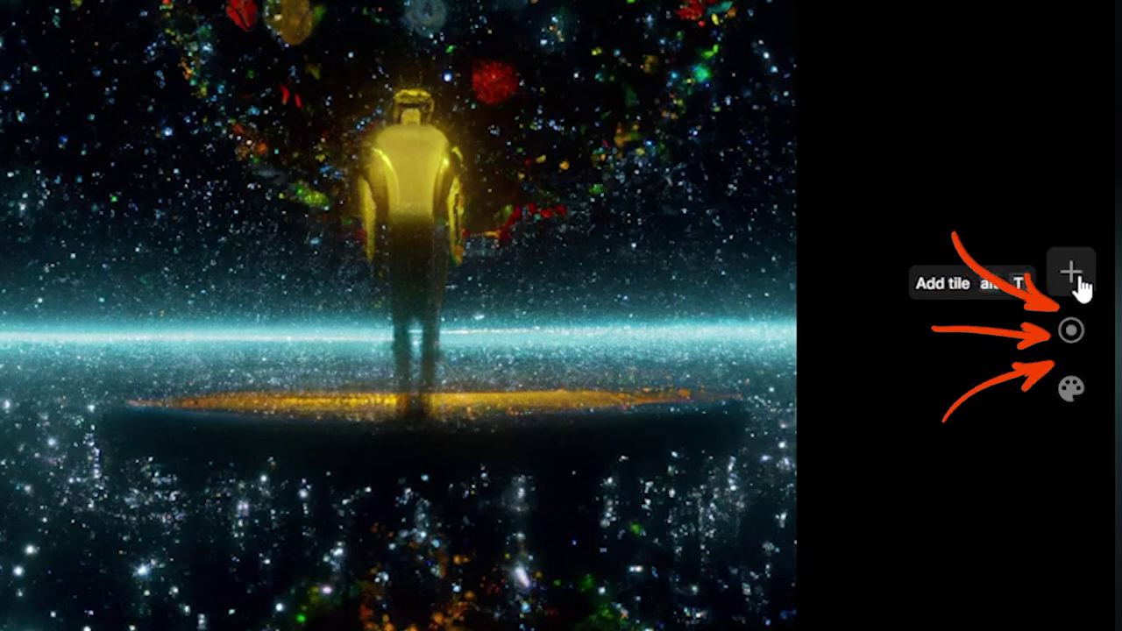
click(1074, 274)
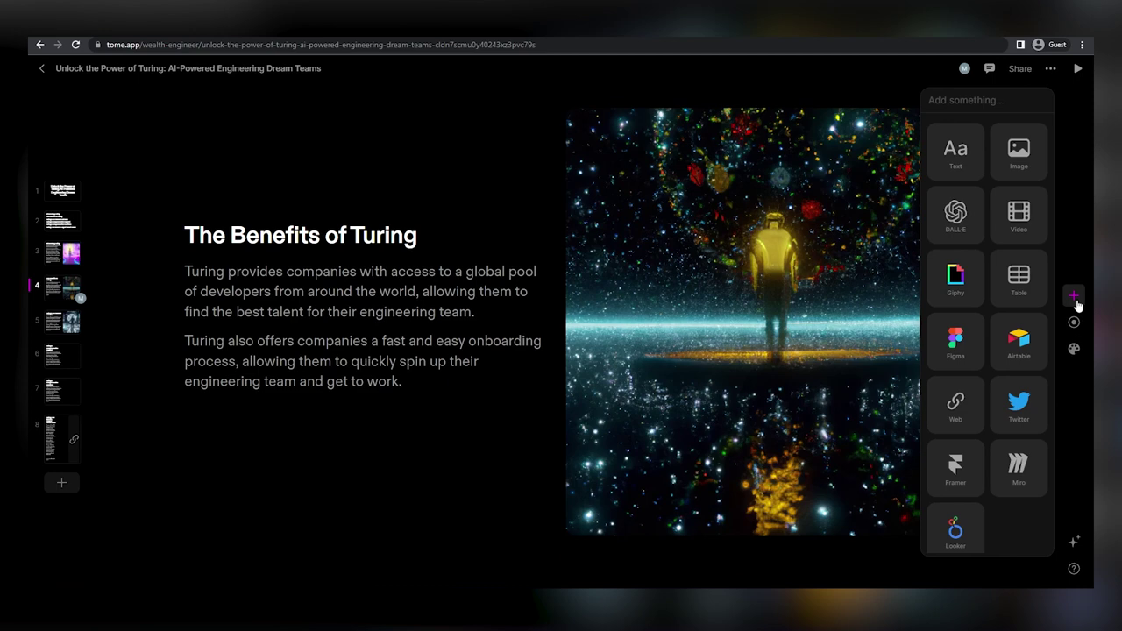
click(1076, 298)
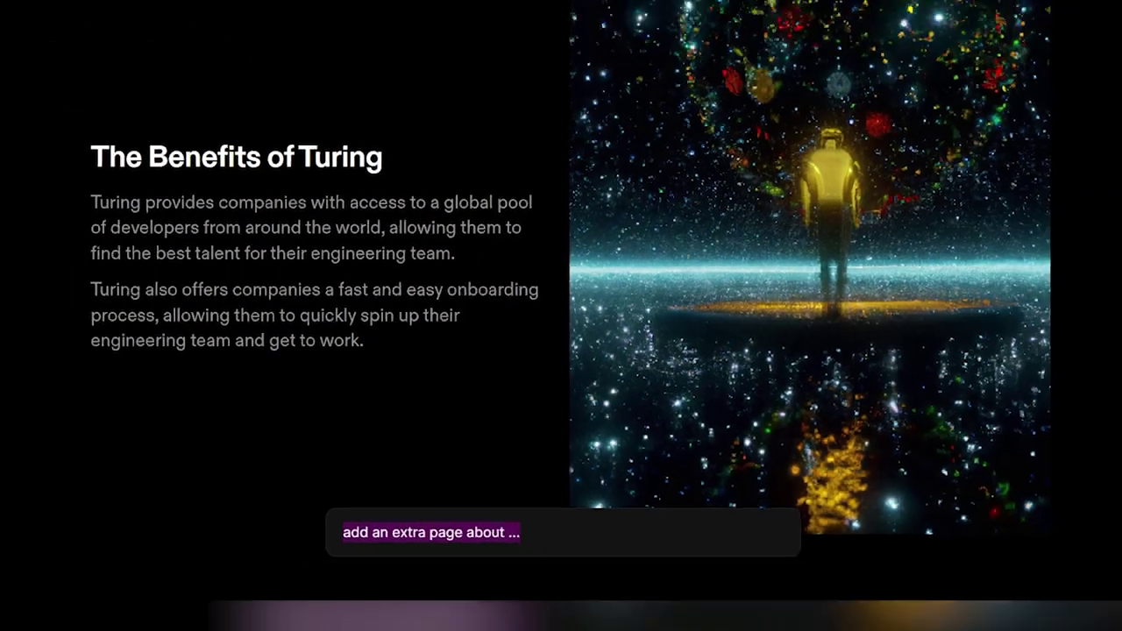
On the Benefits of Turing slide, add 'Unlock the power of Turing:' followed by the affiliate link.
click(59, 323)
click(62, 263)
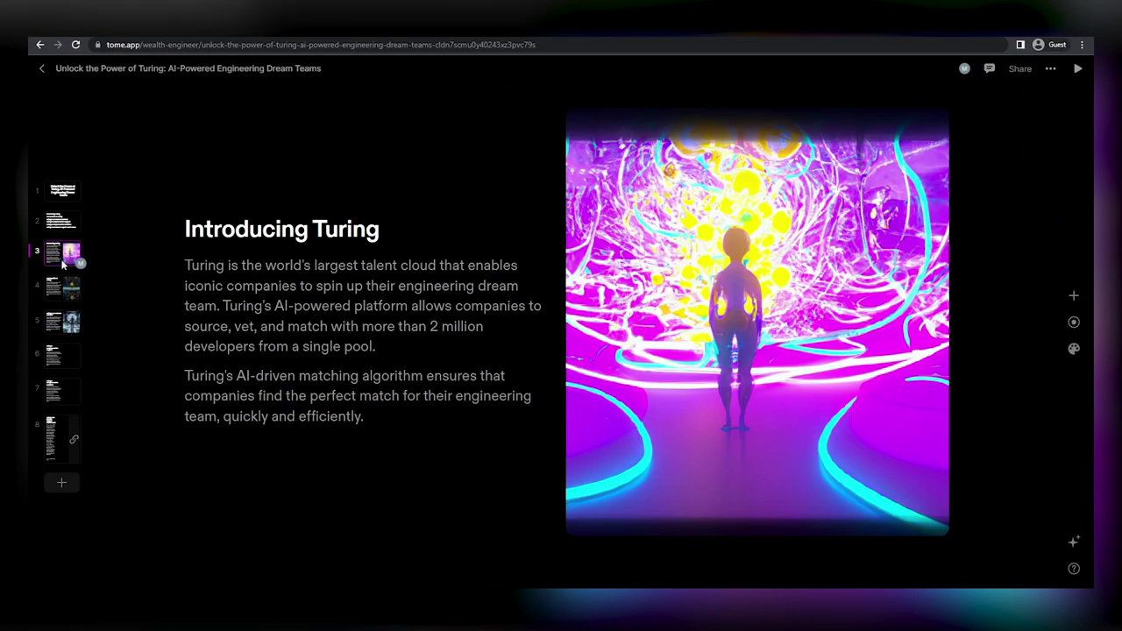
click(62, 285)
click(433, 383)
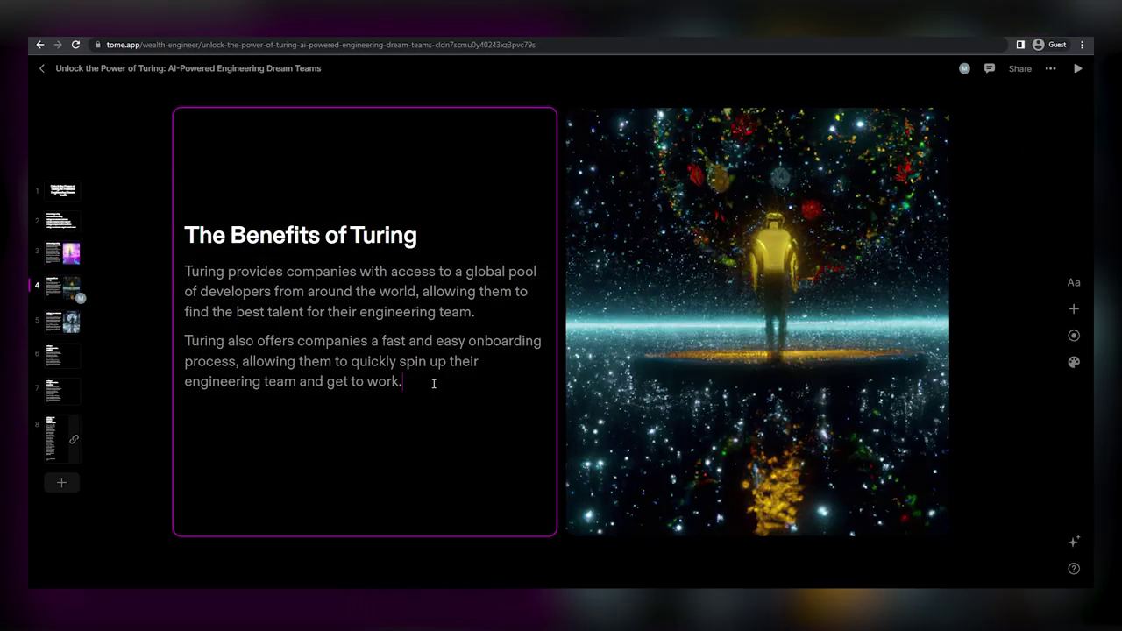
key(Return)
key(Return)
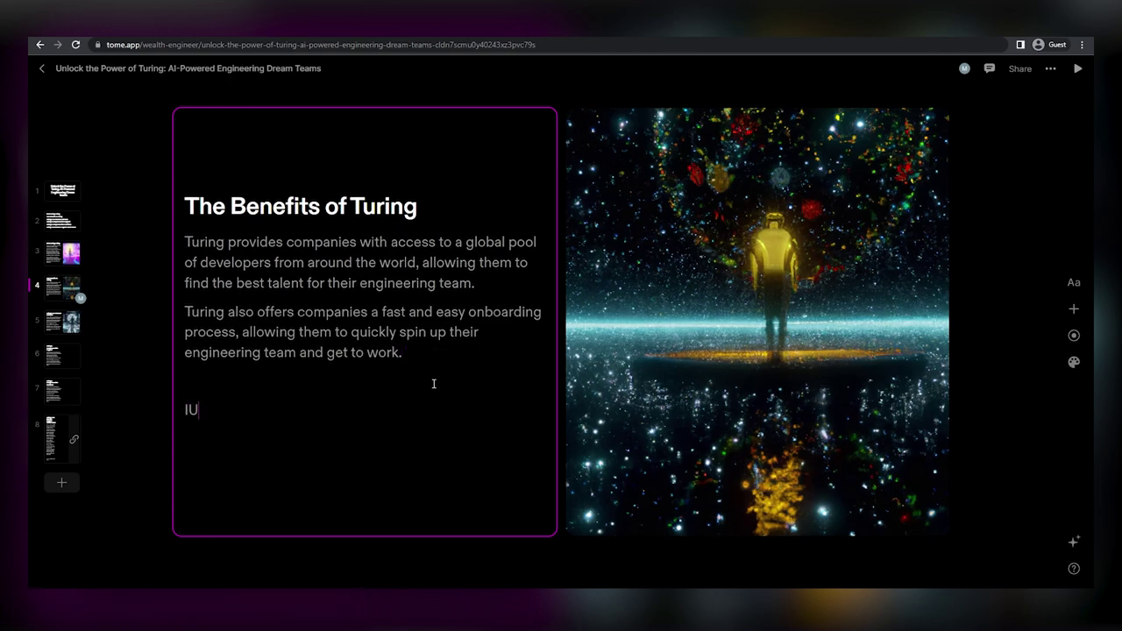
text(Unlock the powe)
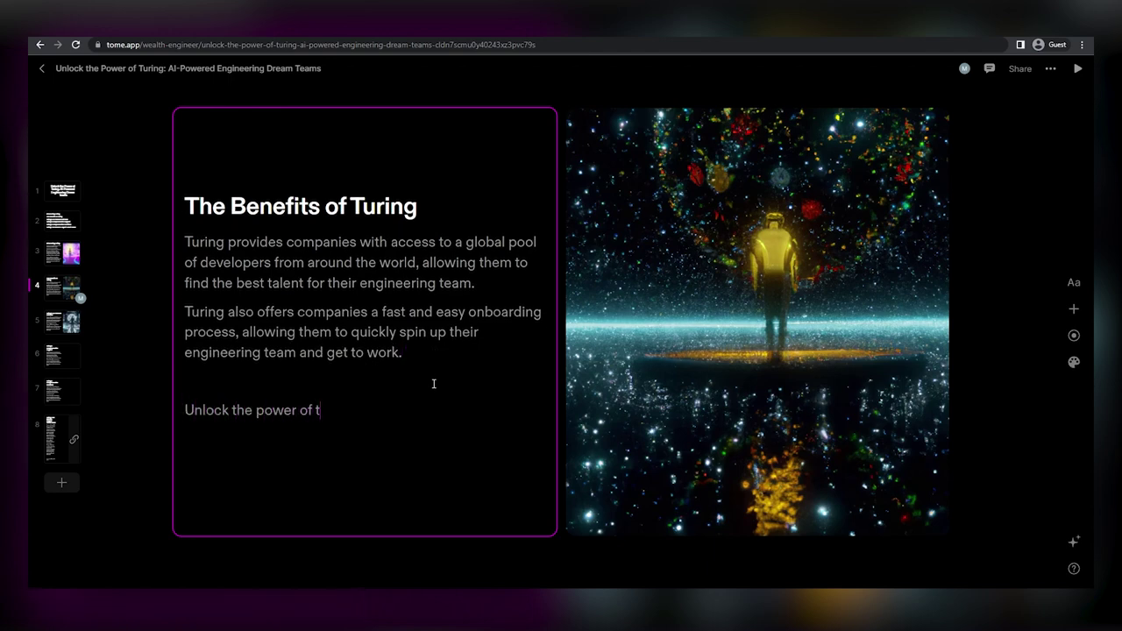
text(r of Turing:)
key(Return)
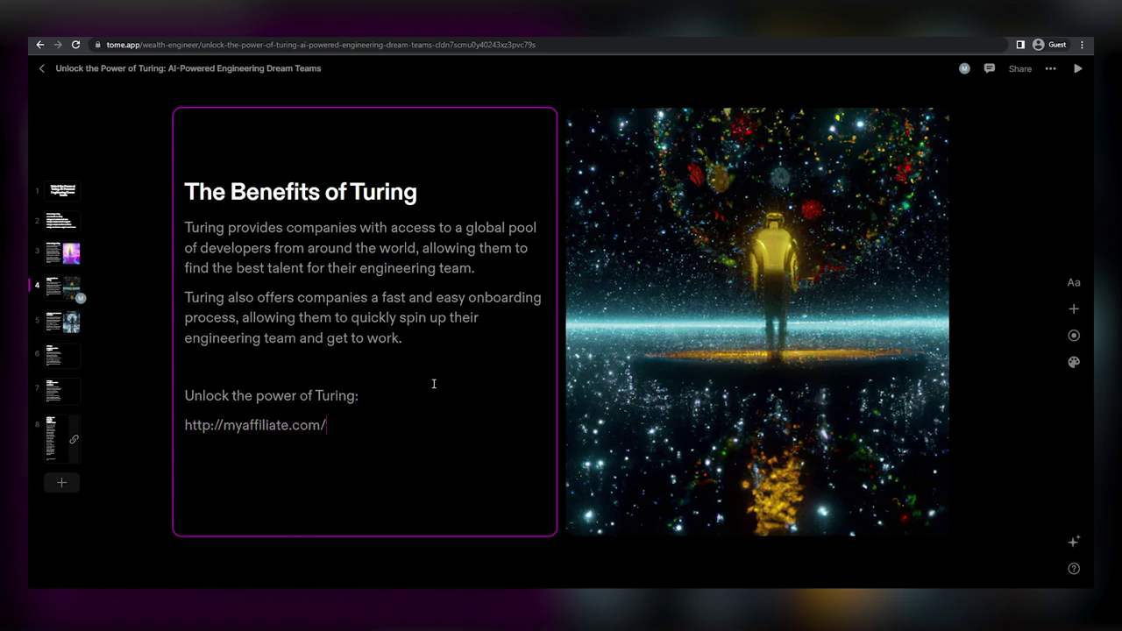
drag(358, 432, 209, 426)
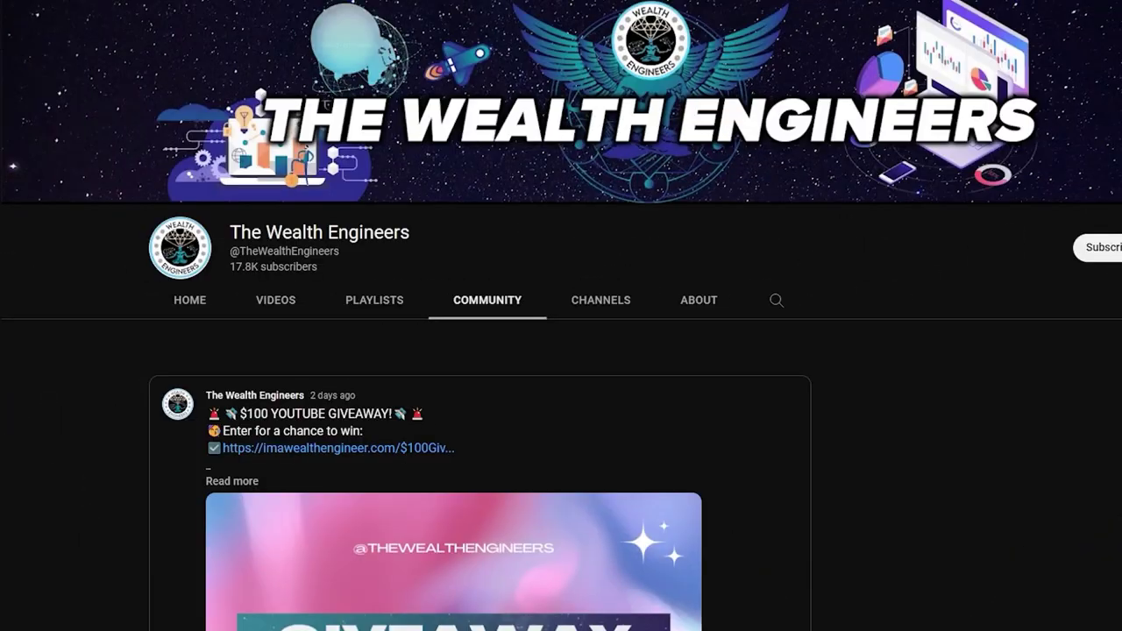
Scroll down The Wealth Engineers' Community tab past the $100 giveaway post.
scroll(562, 351, down, 1)
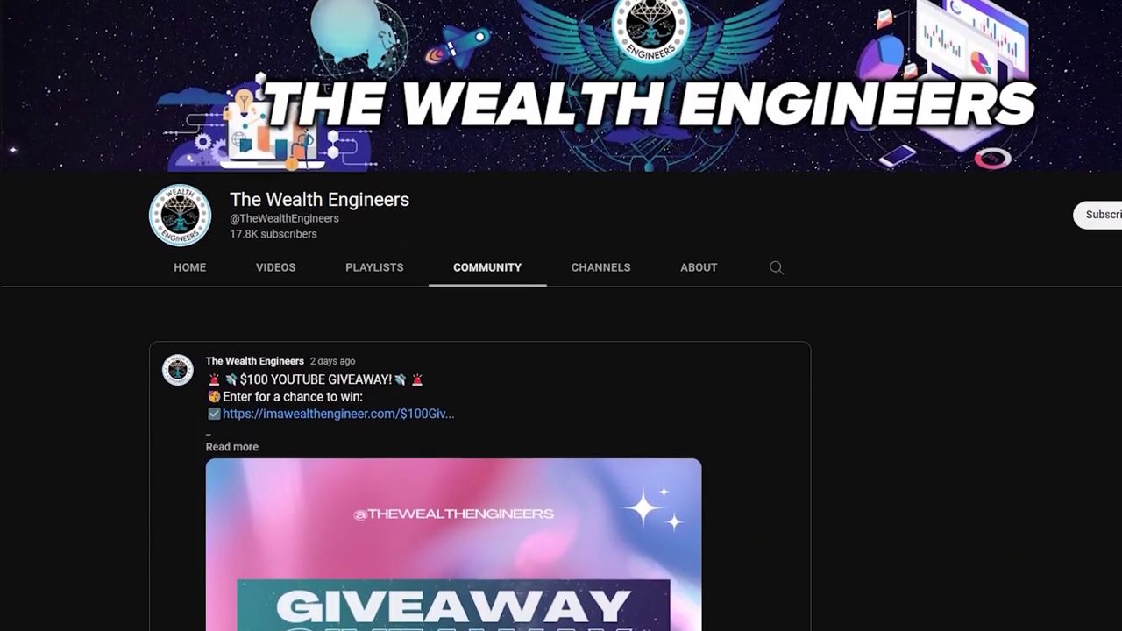
scroll(561, 351, down, 2)
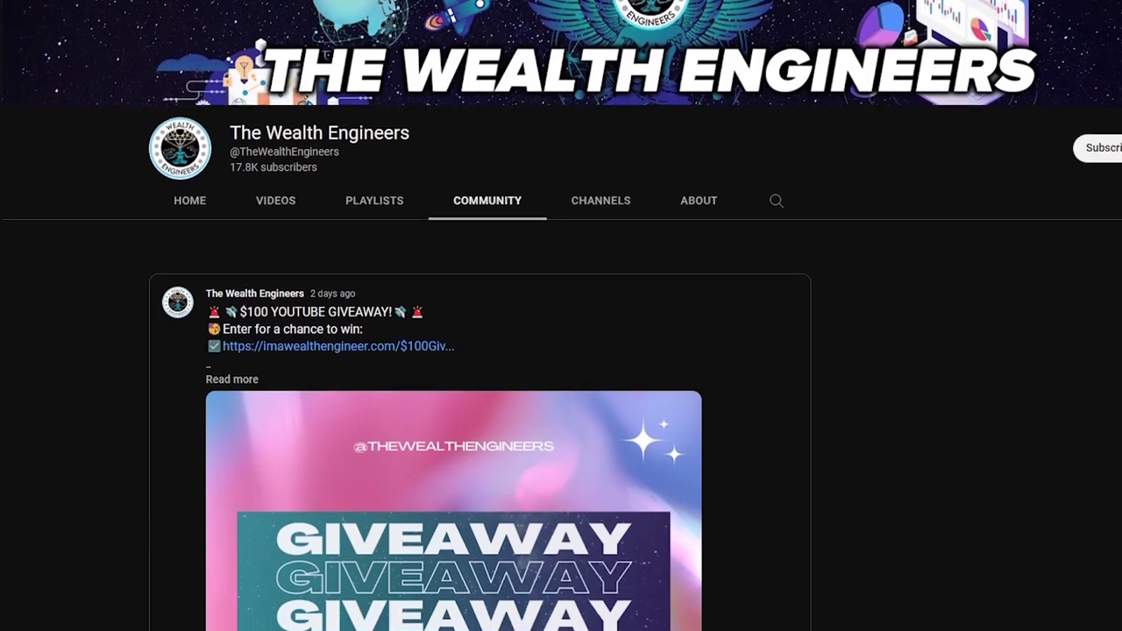
scroll(561, 351, down, 2)
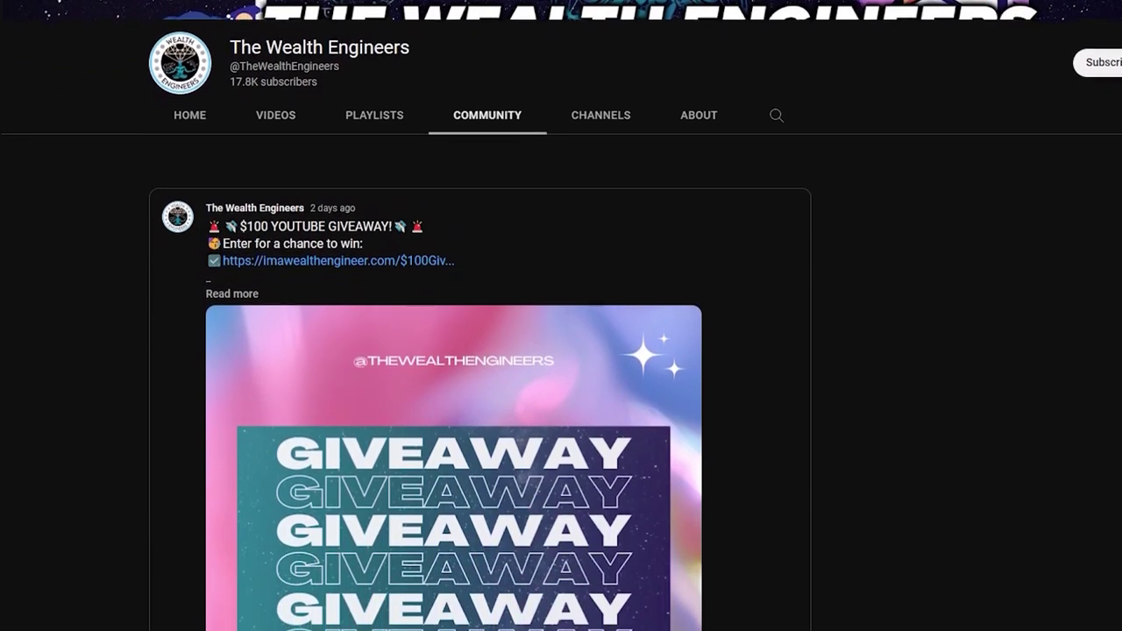
scroll(562, 351, down, 2)
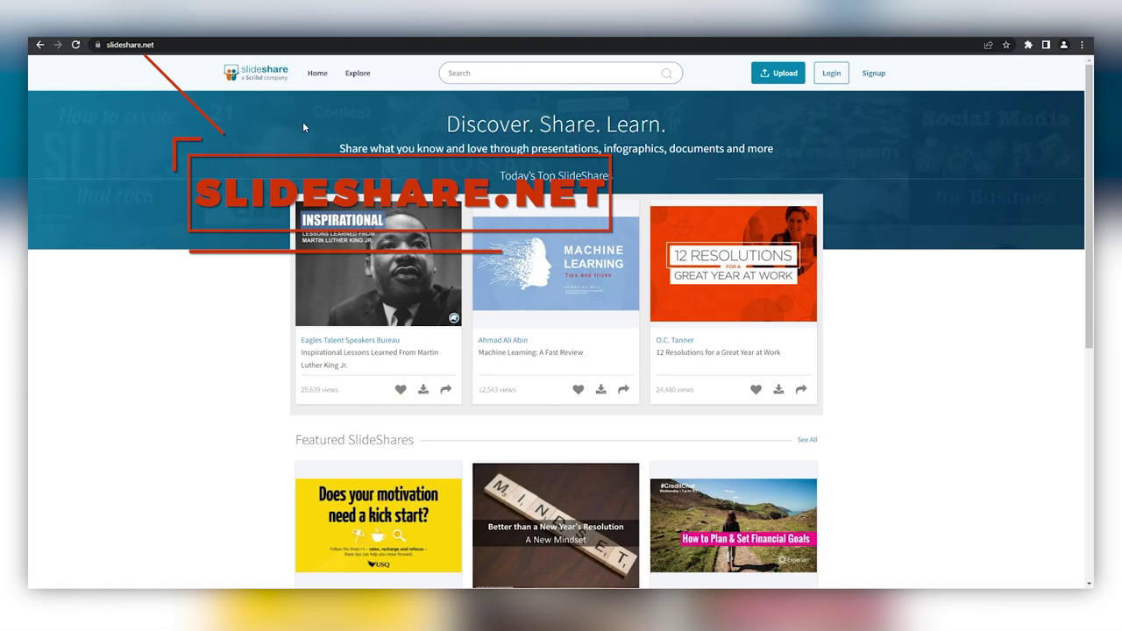
scroll(311, 140, down, 1)
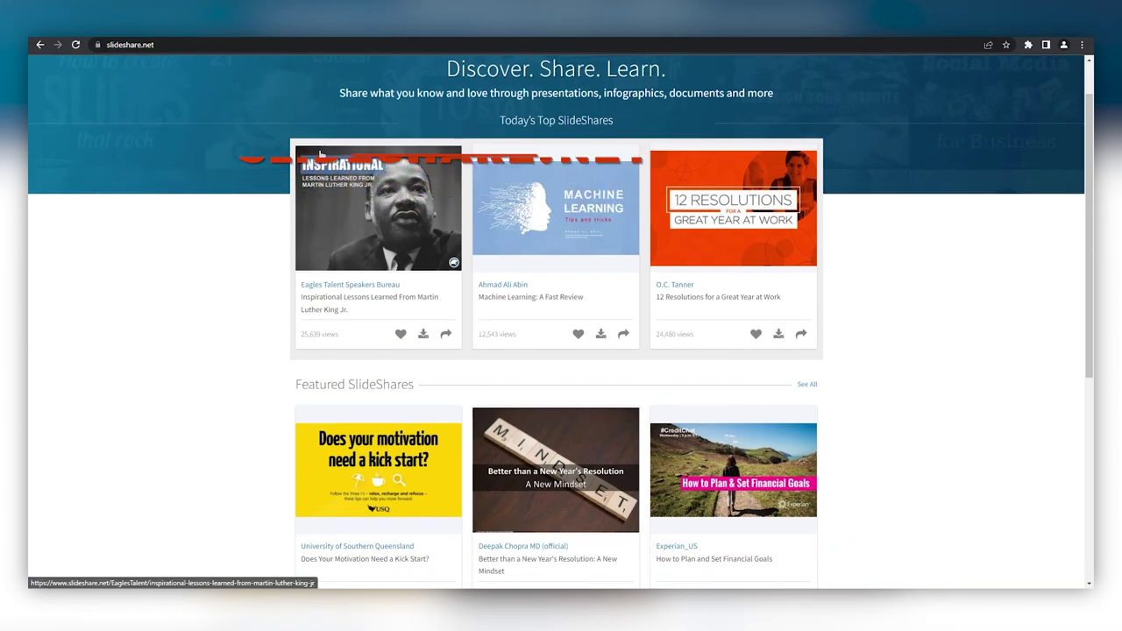
scroll(320, 155, down, 2)
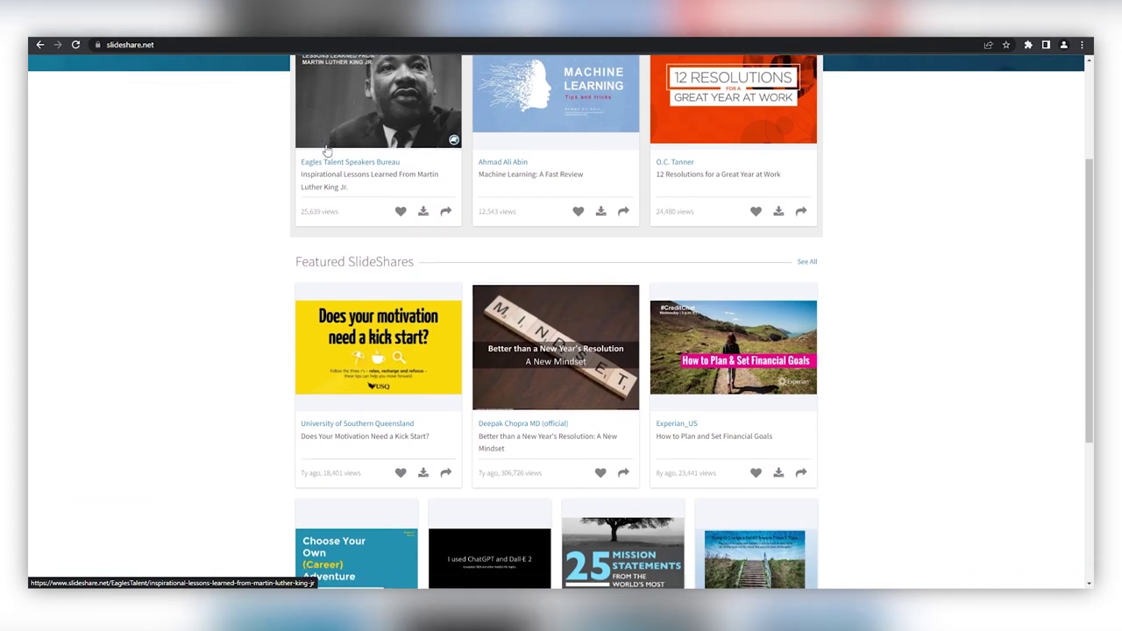
scroll(326, 149, down, 3)
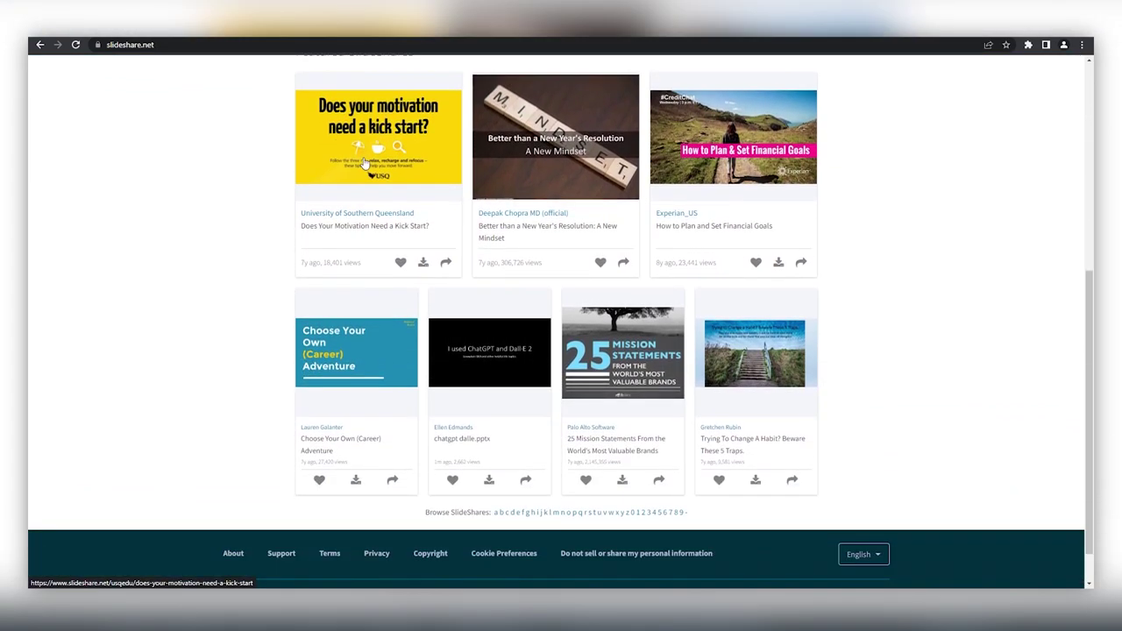
scroll(363, 163, down, 1)
scroll(363, 200, up, 7)
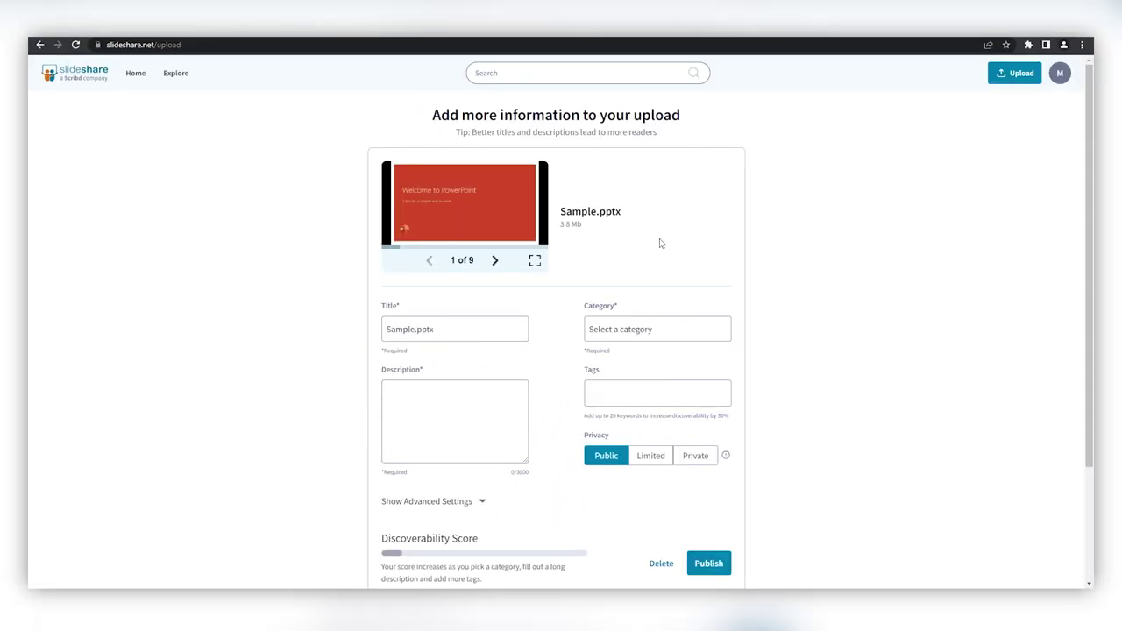
Replace the upload title Sample.pptx with 'Turing'.
scroll(662, 244, down, 3)
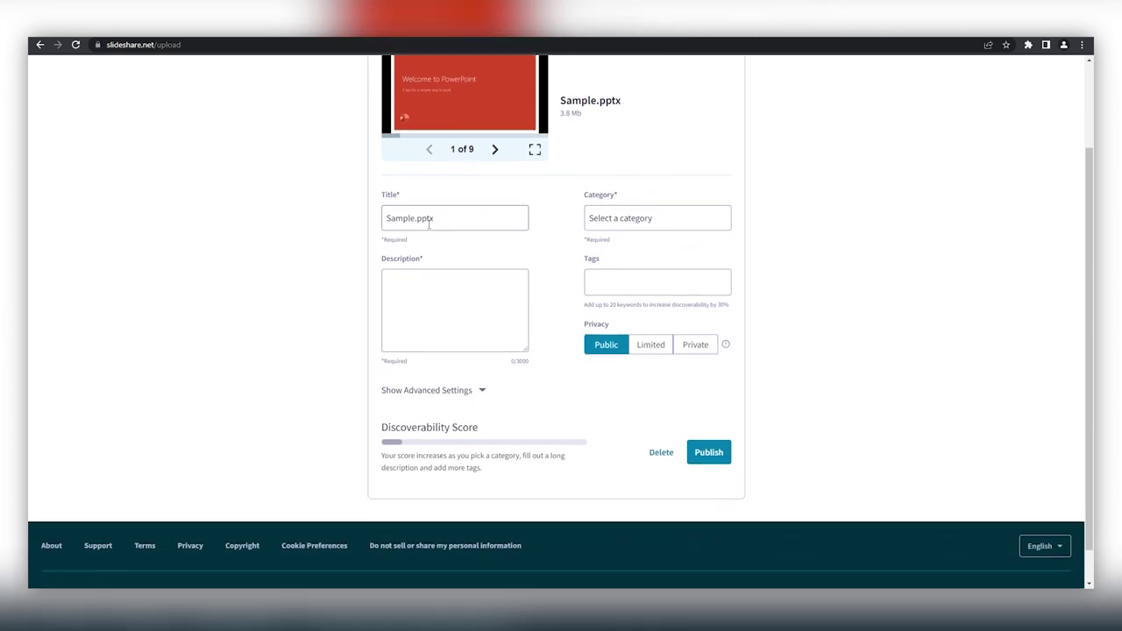
drag(430, 219, 323, 232)
text(Turing)
Set the upload to Public, passing through Description and Tags and leaving Category unselected.
click(481, 313)
click(624, 285)
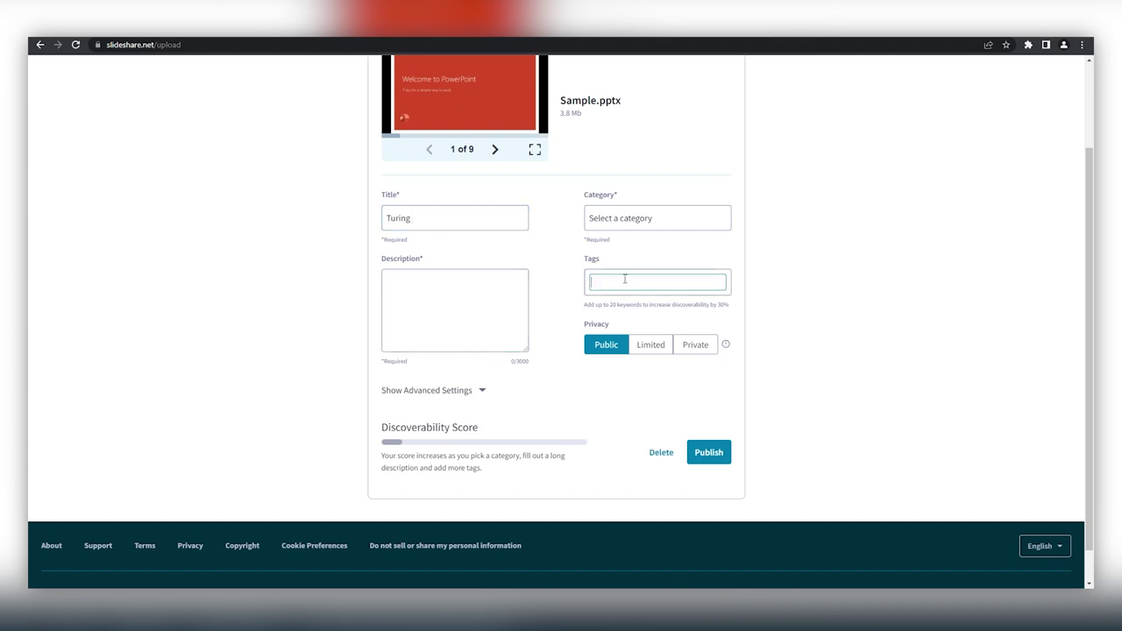
click(616, 349)
click(625, 224)
click(625, 225)
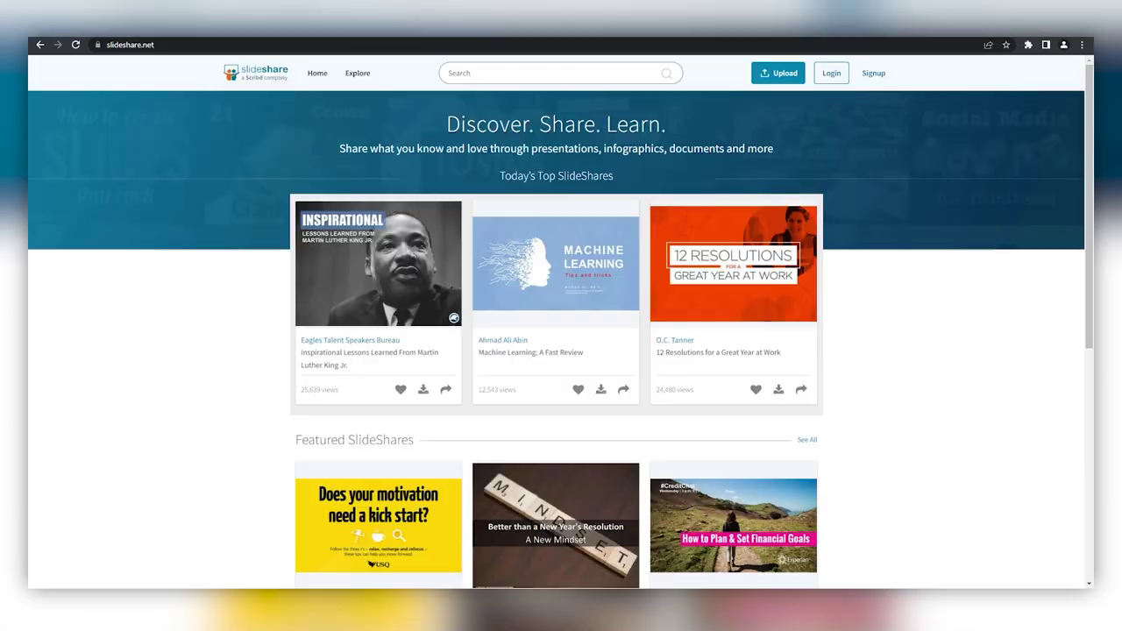
scroll(621, 232, down, 5)
scroll(623, 238, up, 5)
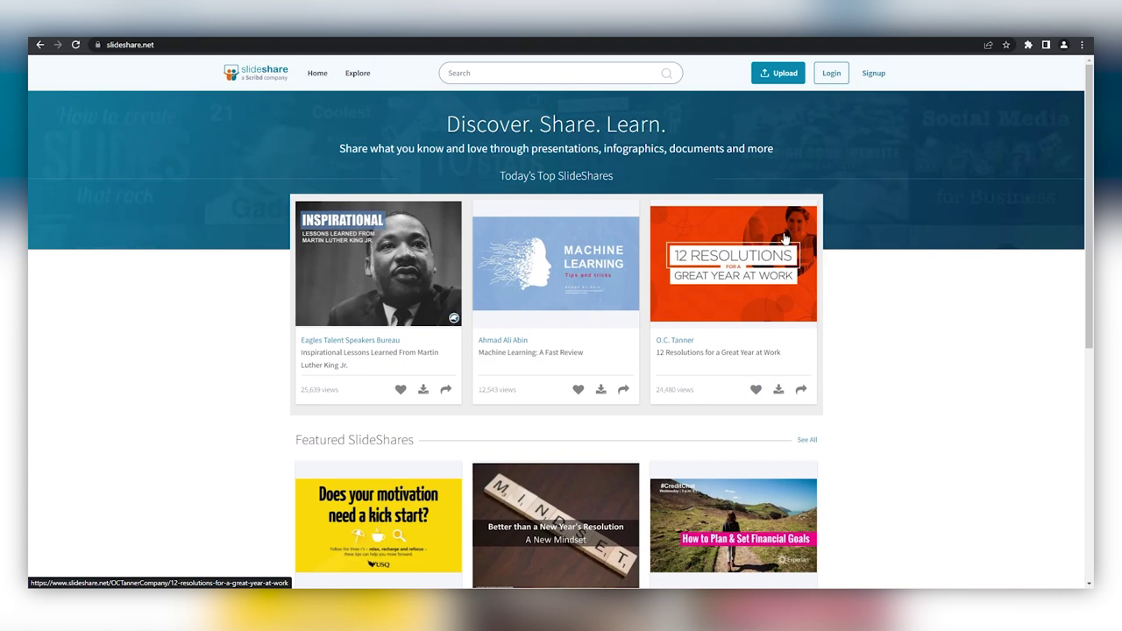
Open the 'Machine Learning: A Fast Review' slideshow and scroll through its page.
click(579, 312)
scroll(586, 285, down, 4)
scroll(588, 285, up, 3)
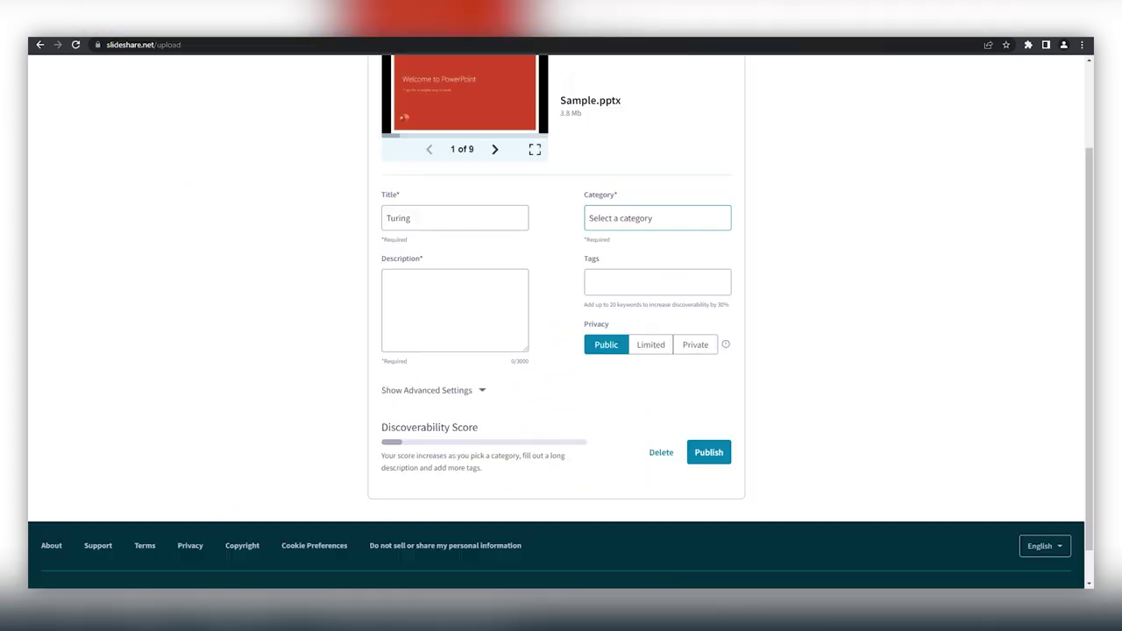
scroll(681, 189, up, 2)
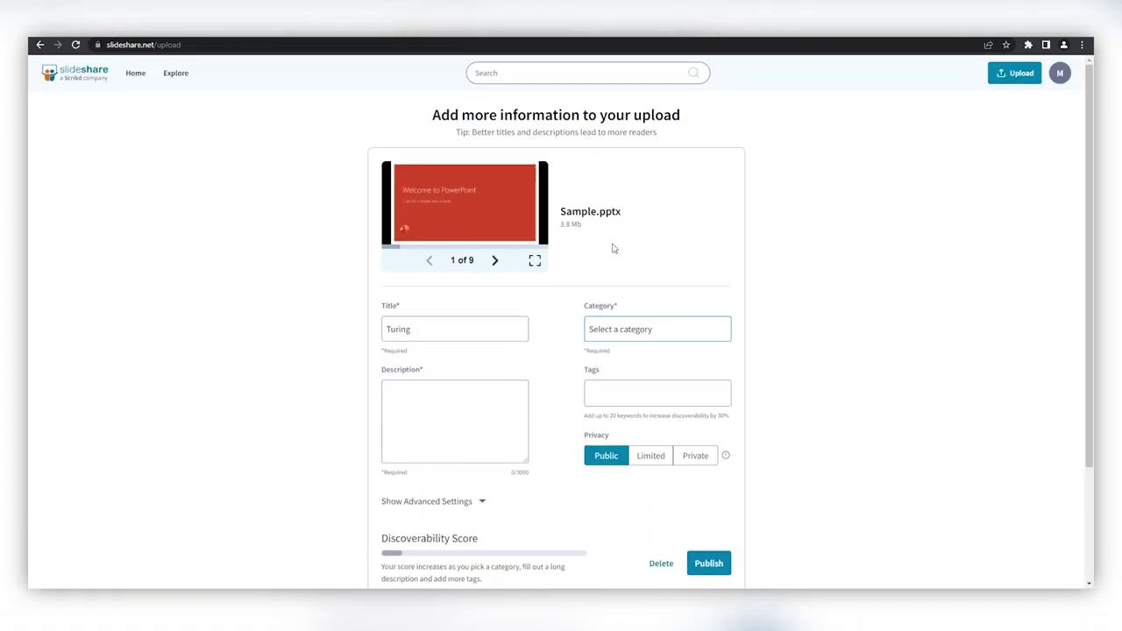
scroll(608, 240, down, 2)
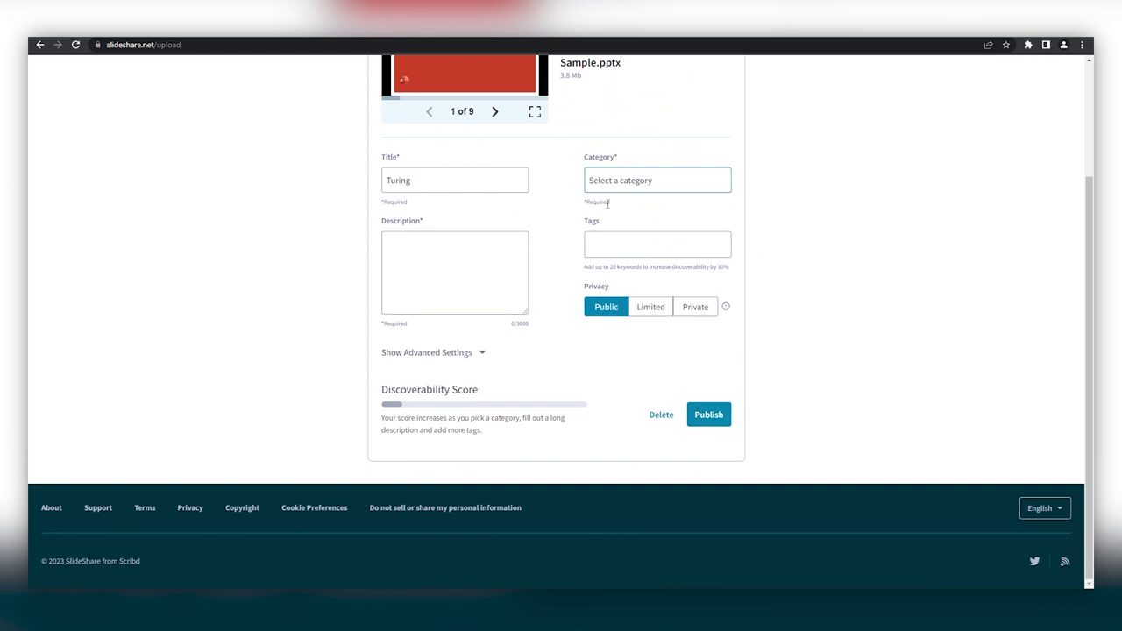
scroll(607, 206, up, 2)
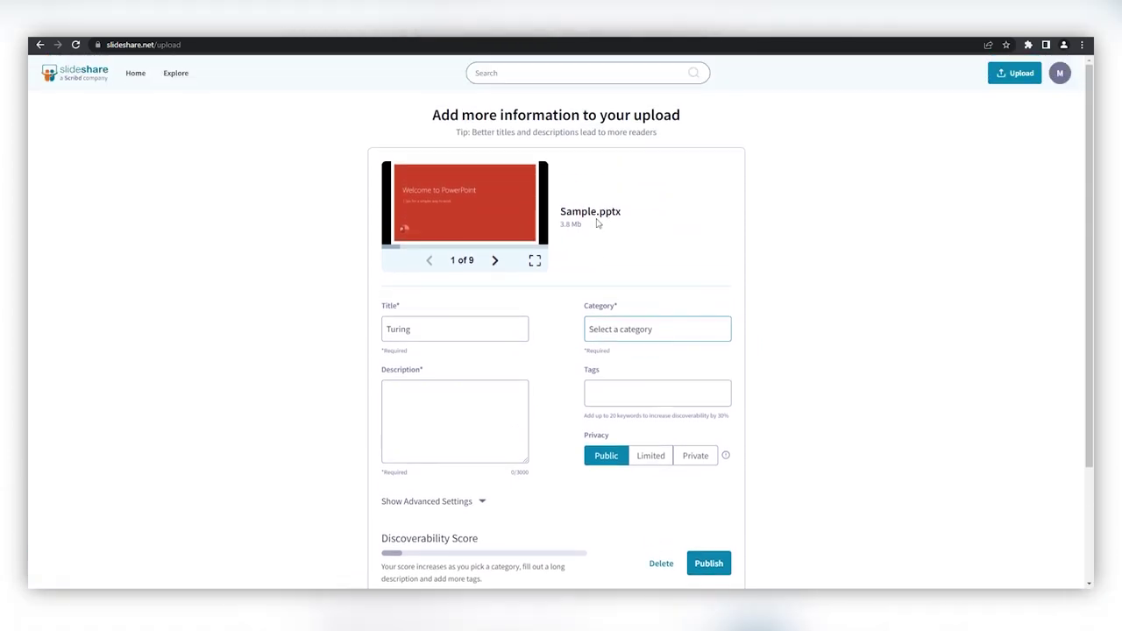
scroll(614, 226, down, 2)
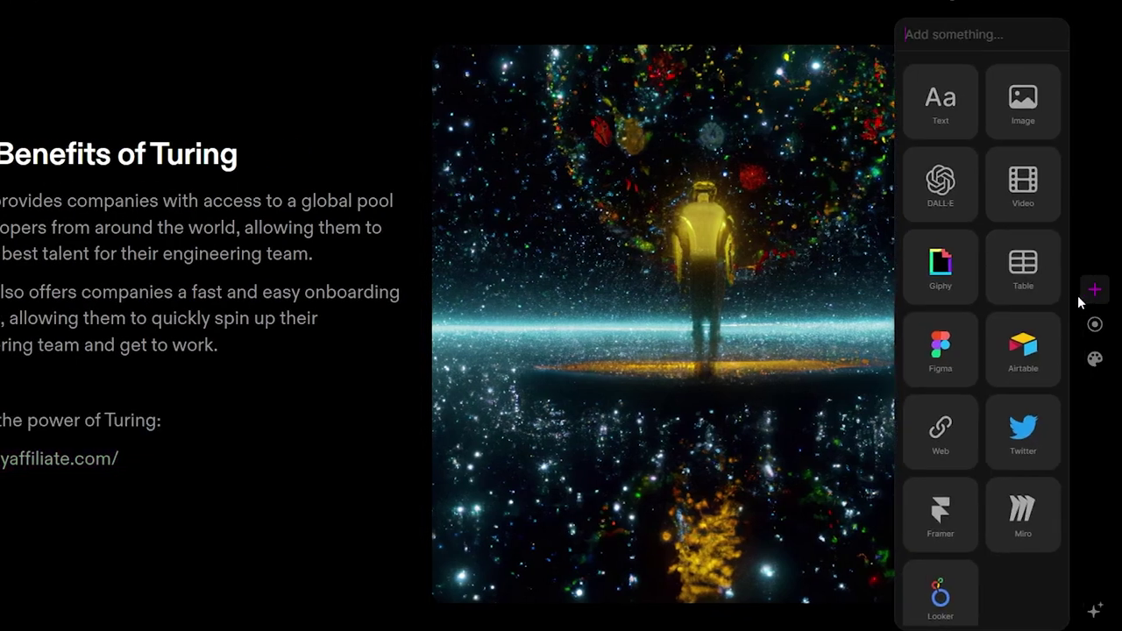
click(958, 431)
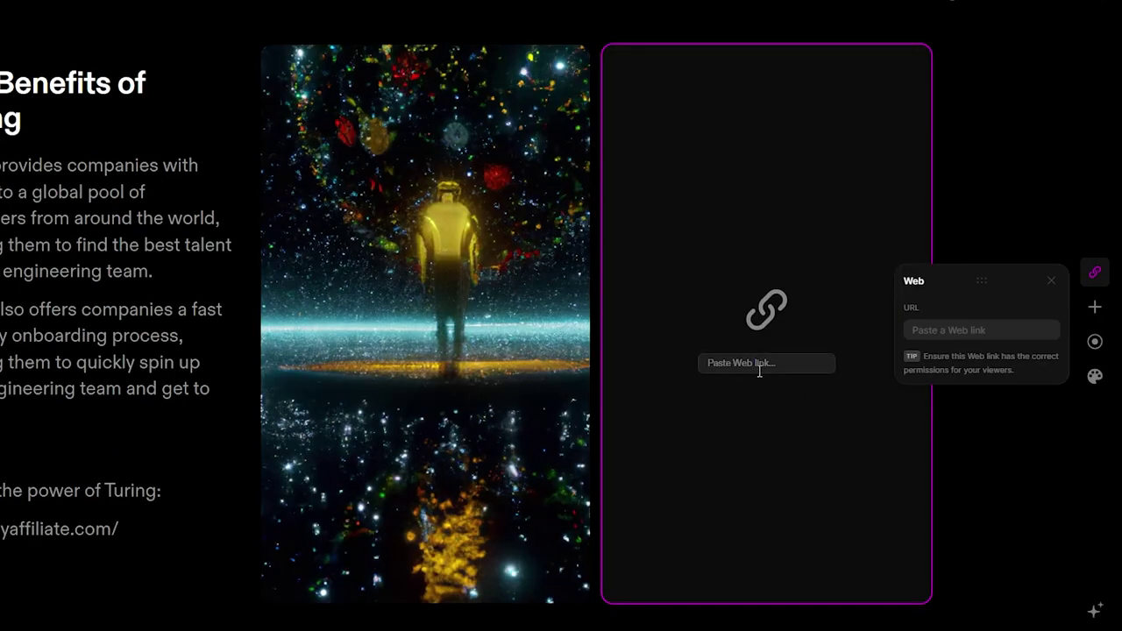
click(759, 364)
key(ctrl+v)
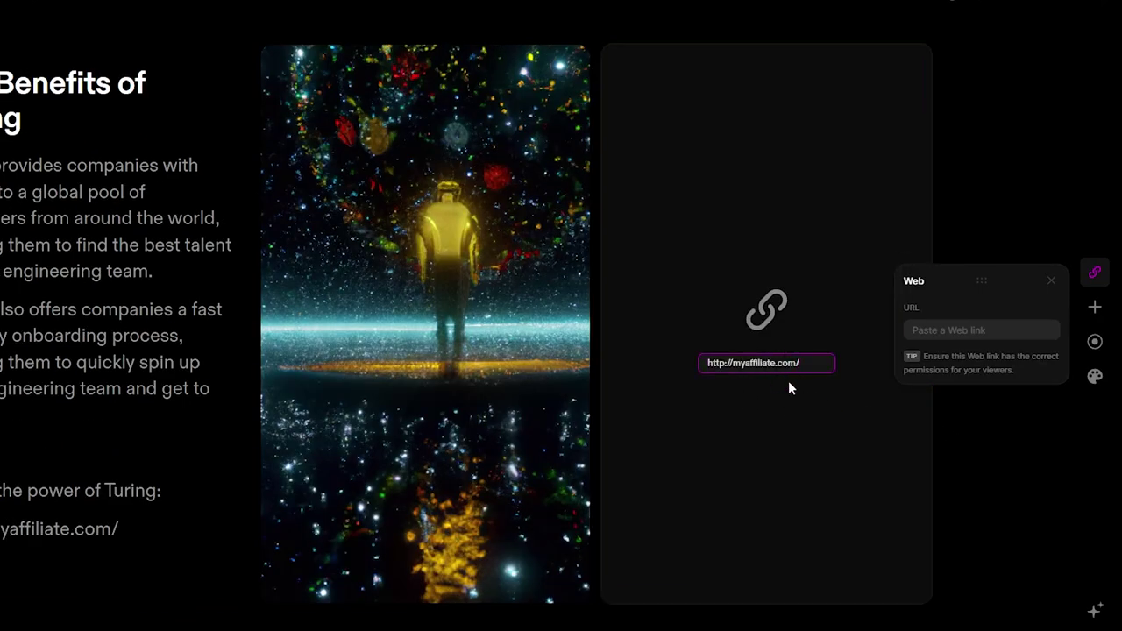
key(Return)
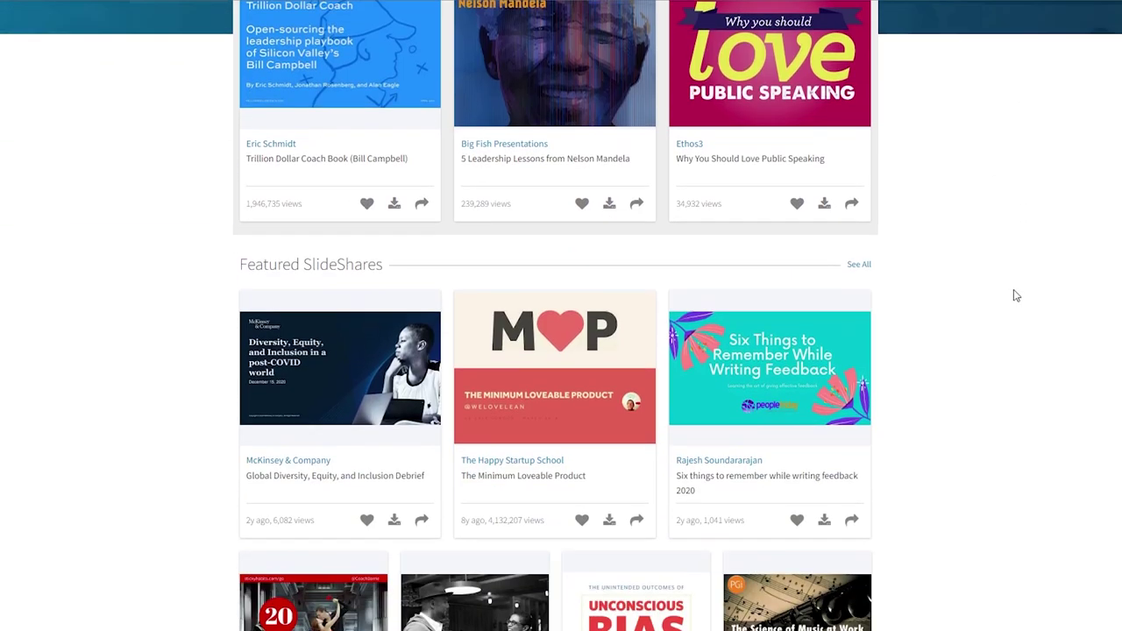
scroll(1018, 293, down, 2)
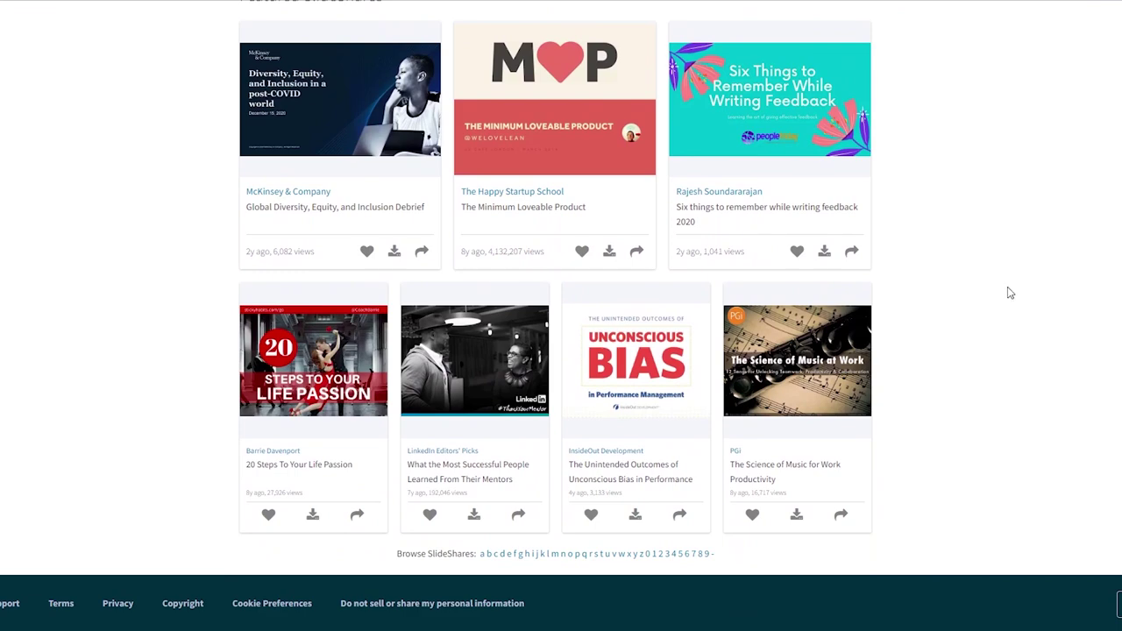
Scroll through the SlideShare results to reach the Machine Learning: A Fast Review presentation page.
scroll(1009, 293, up, 6)
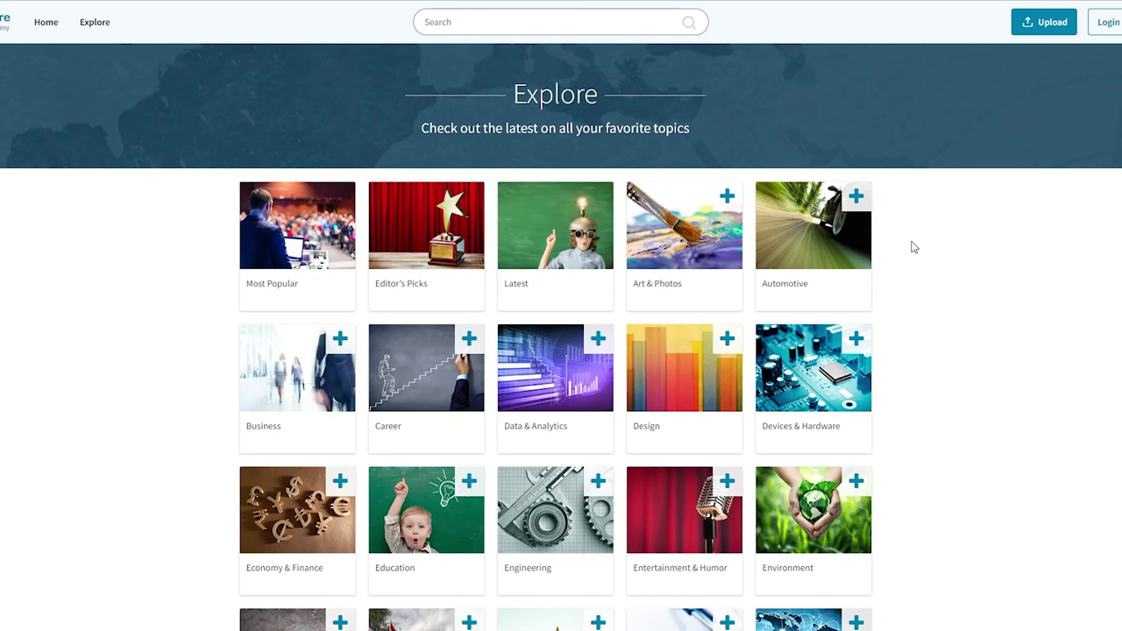
scroll(912, 247, down, 6)
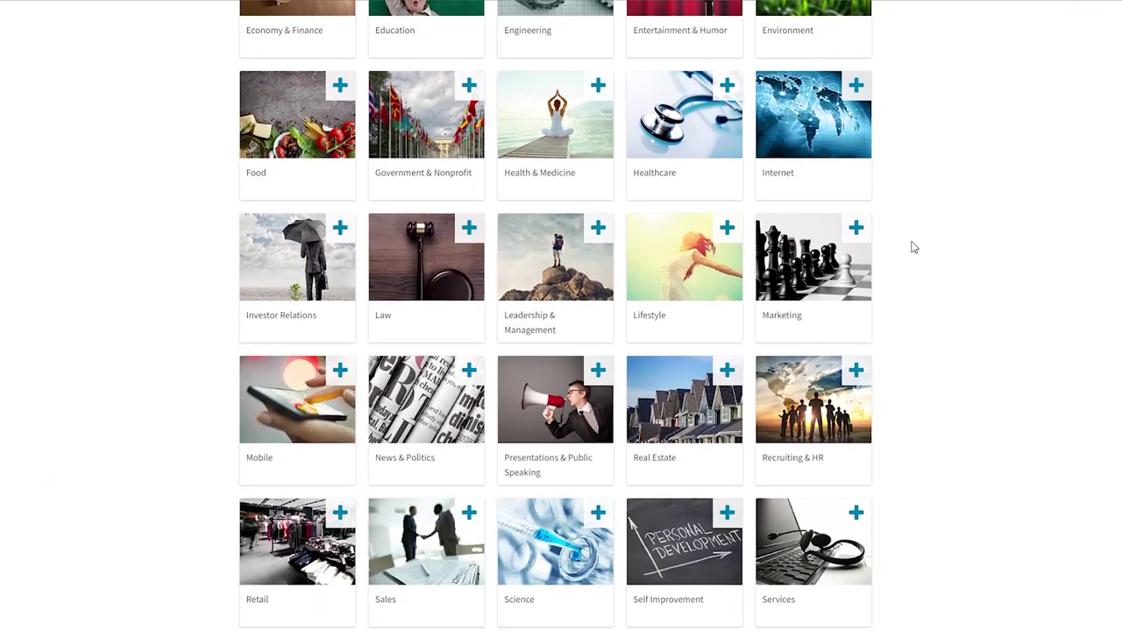
scroll(912, 247, up, 2)
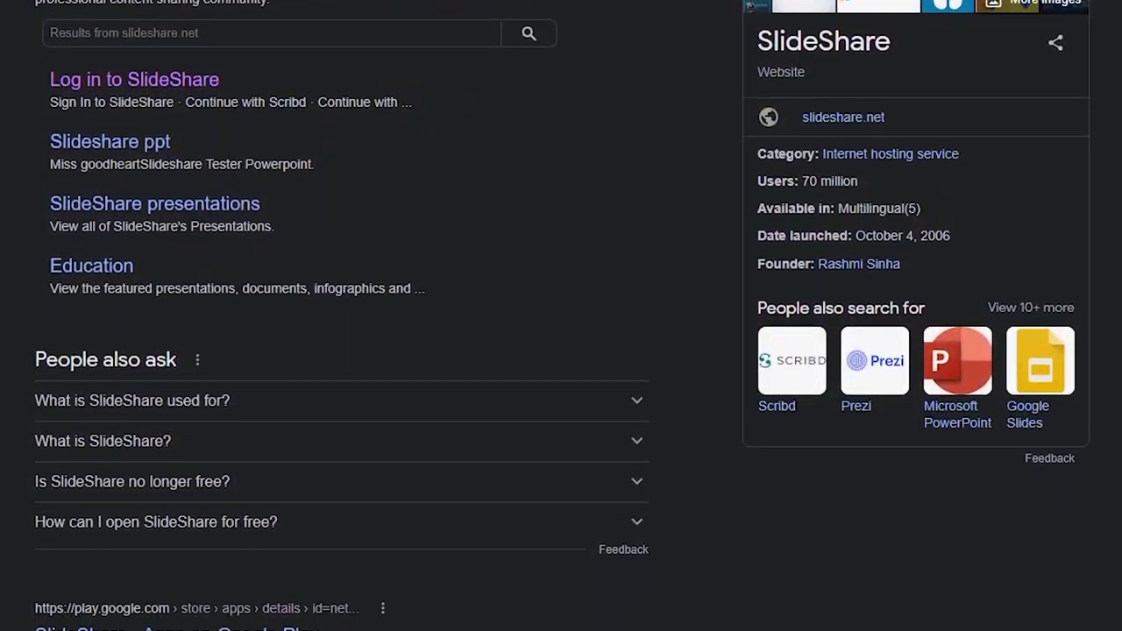
scroll(562, 316, down, 3)
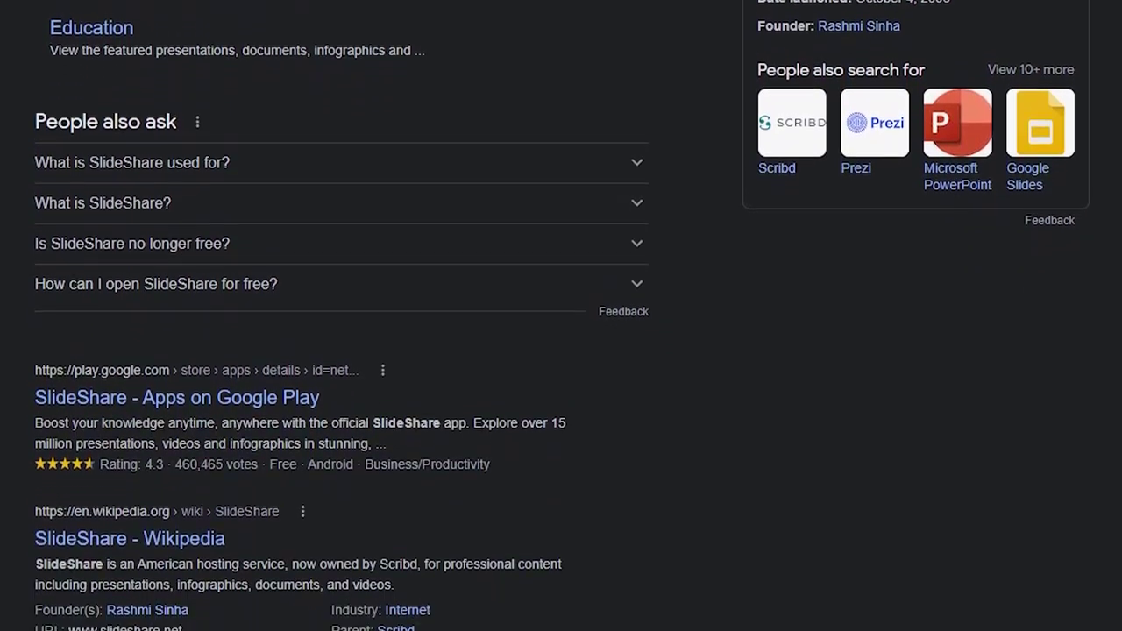
scroll(562, 316, down, 3)
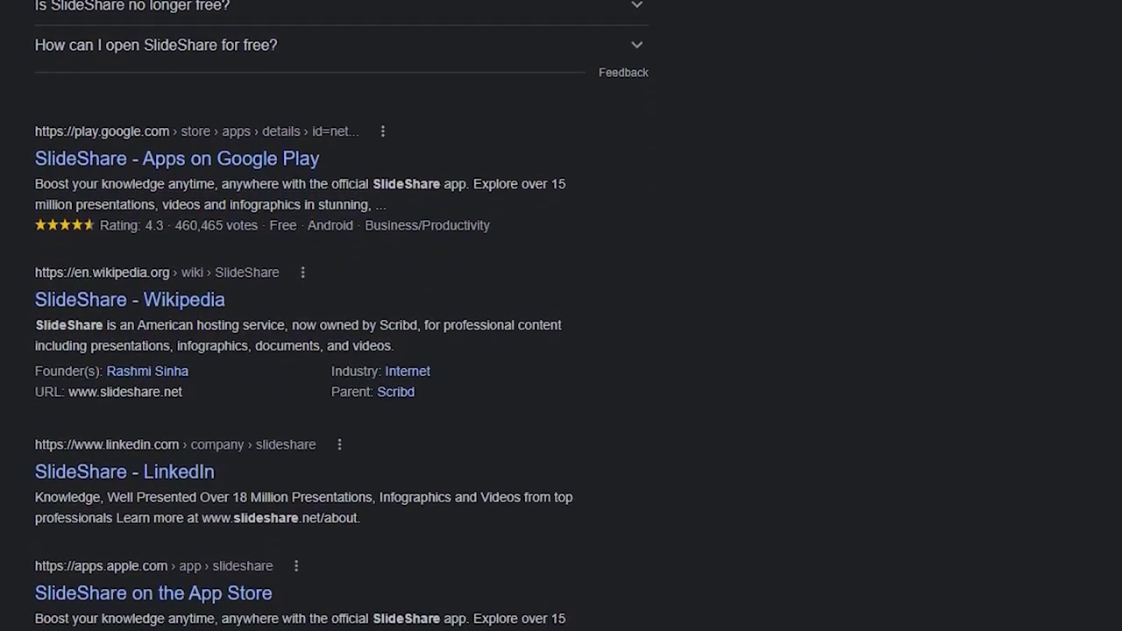
scroll(561, 316, down, 3)
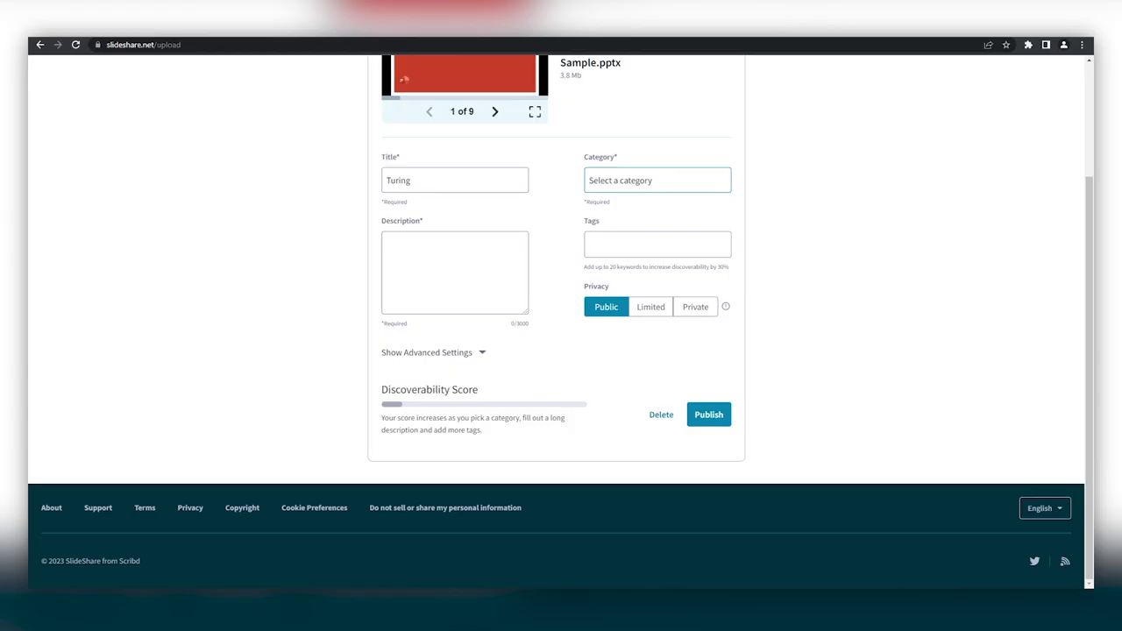
Scroll the Sample.pptx upload form to check the title Turing and the description myaffiliatelink.com.
scroll(671, 188, up, 3)
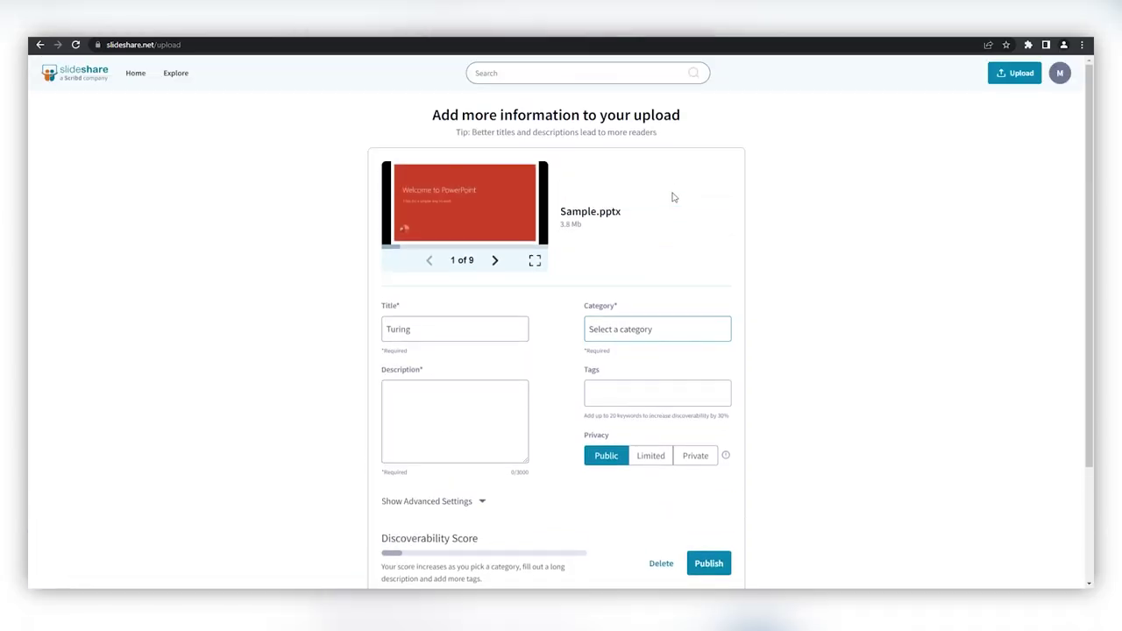
scroll(623, 437, down, 1)
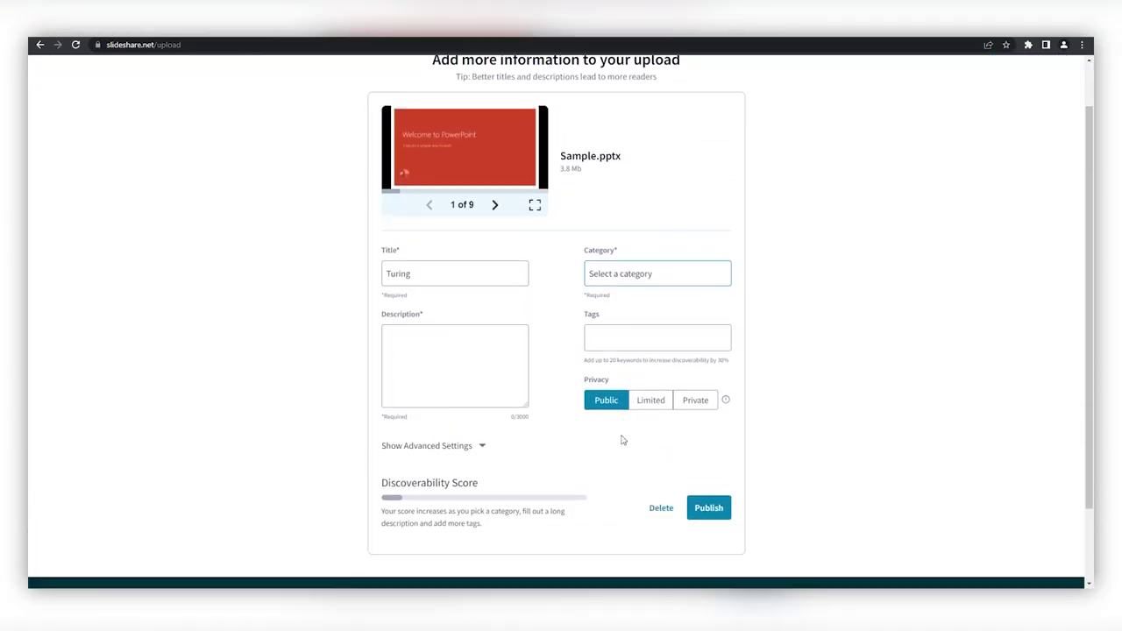
scroll(614, 436, down, 1)
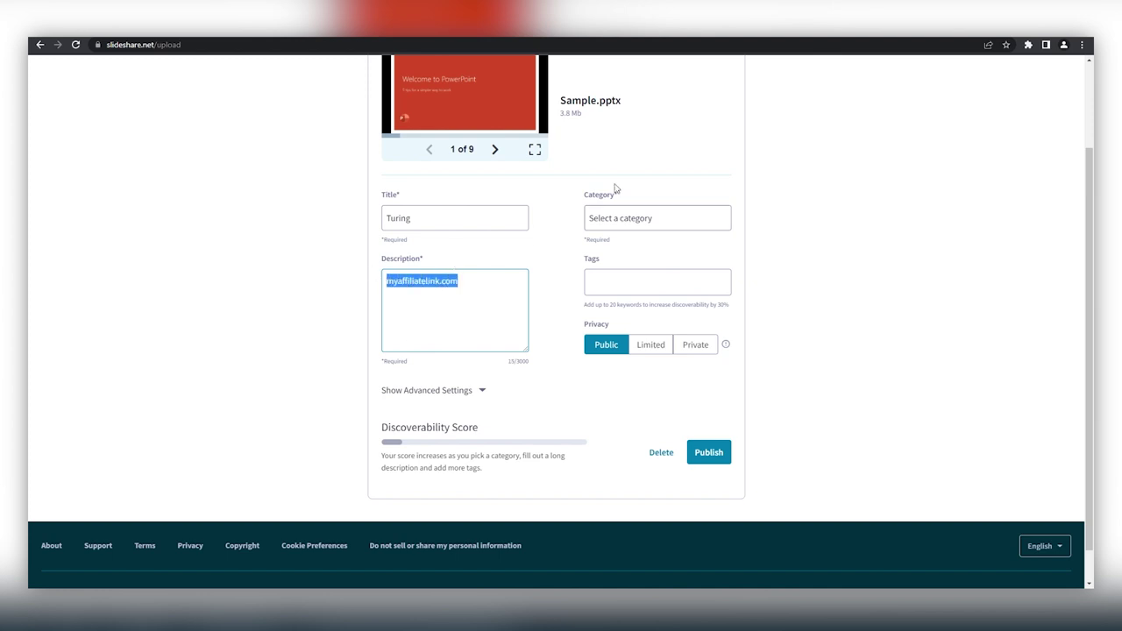
scroll(808, 164, up, 2)
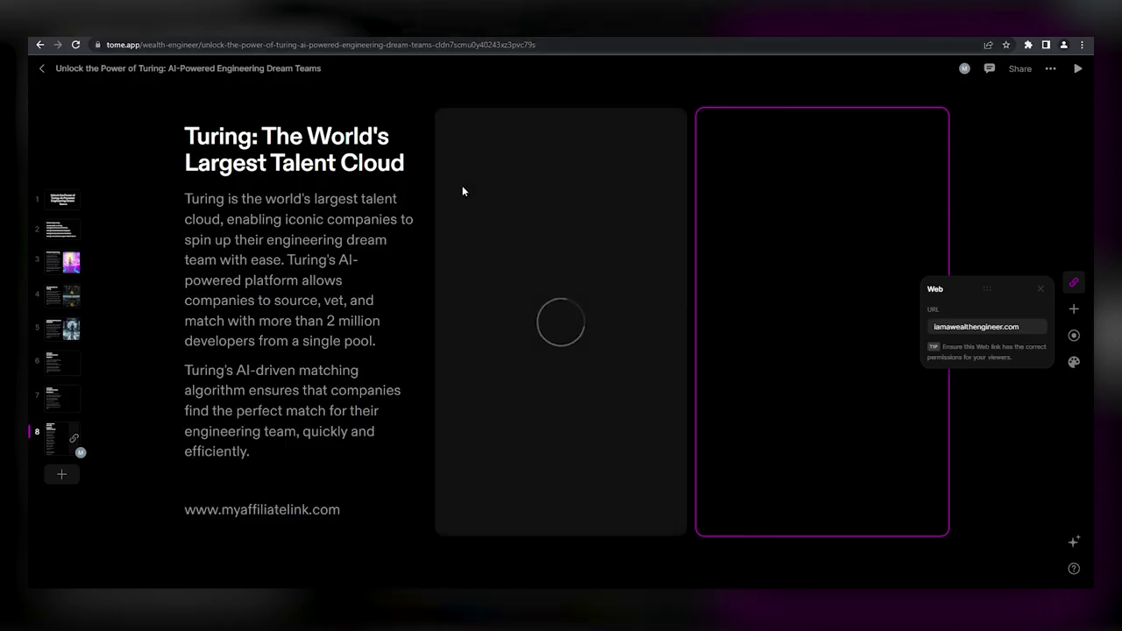
Switch the editor from slide 8 to the Introducing Turing slide (slide 3).
click(69, 272)
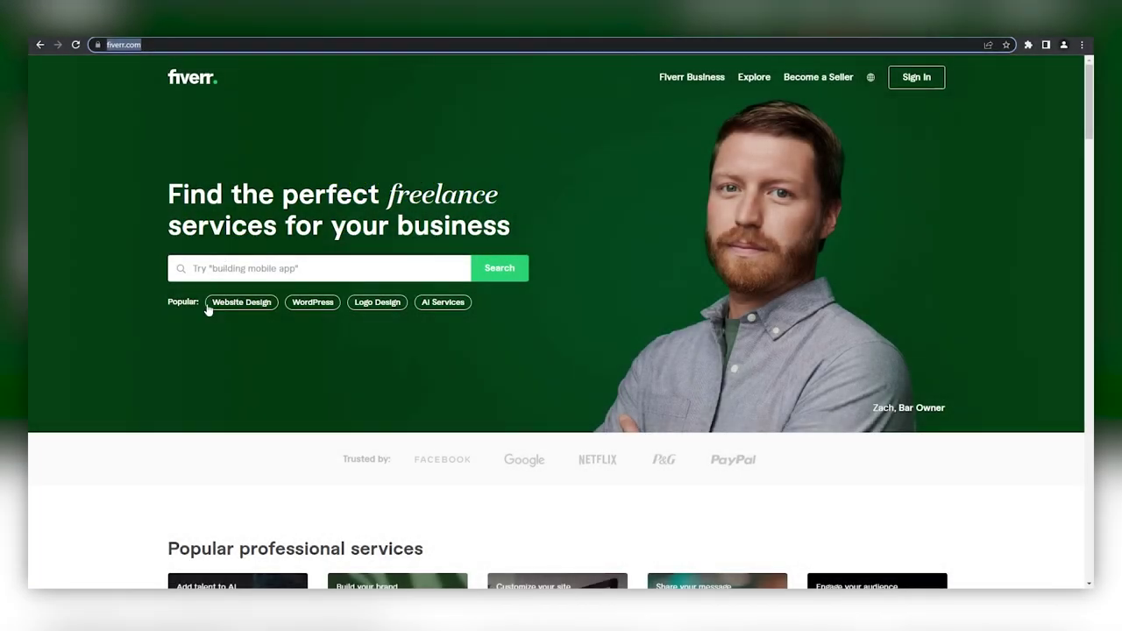
Search Fiverr for 'Business presentation' and open the $50 supreme business powerpoint presentation gig.
scroll(207, 314, down, 3)
scroll(241, 360, up, 2)
scroll(240, 360, up, 3)
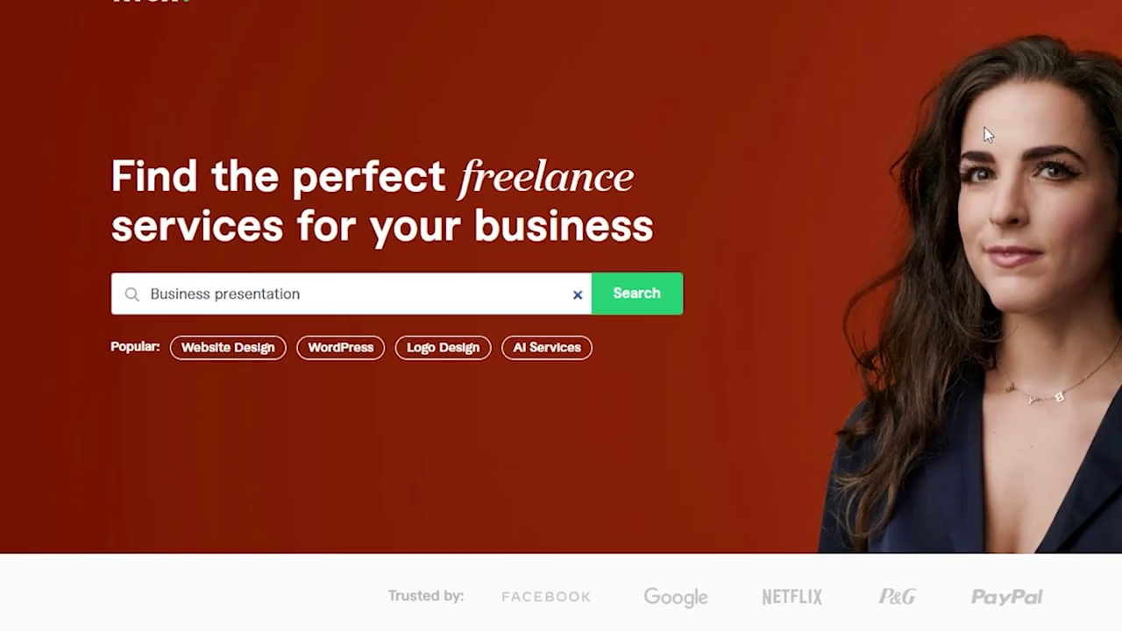
key(Return)
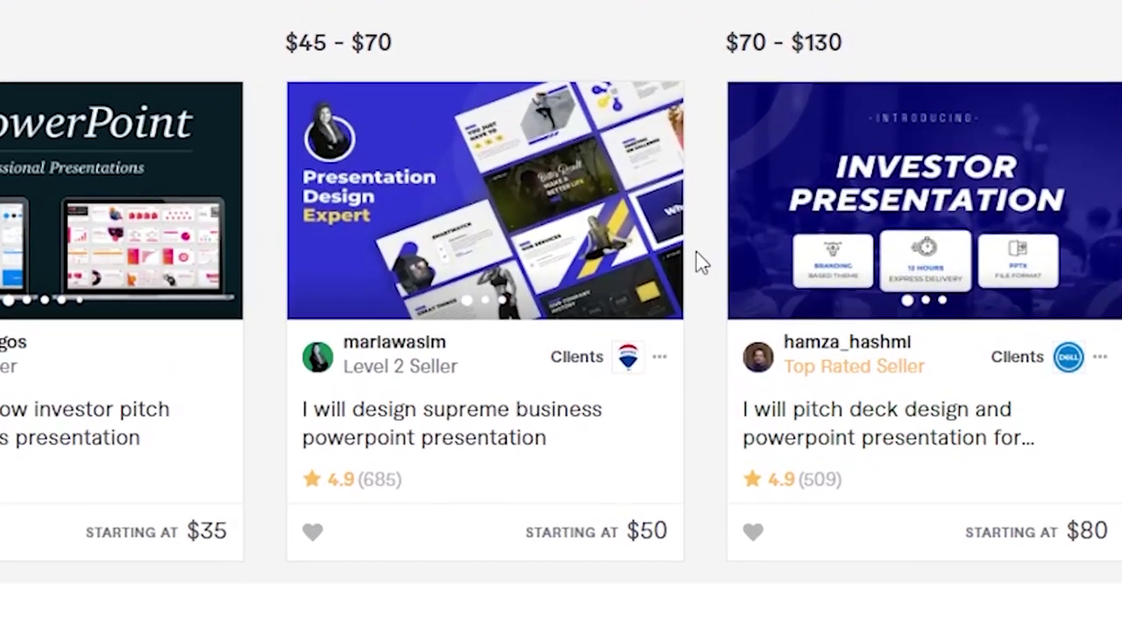
scroll(696, 252, down, 1)
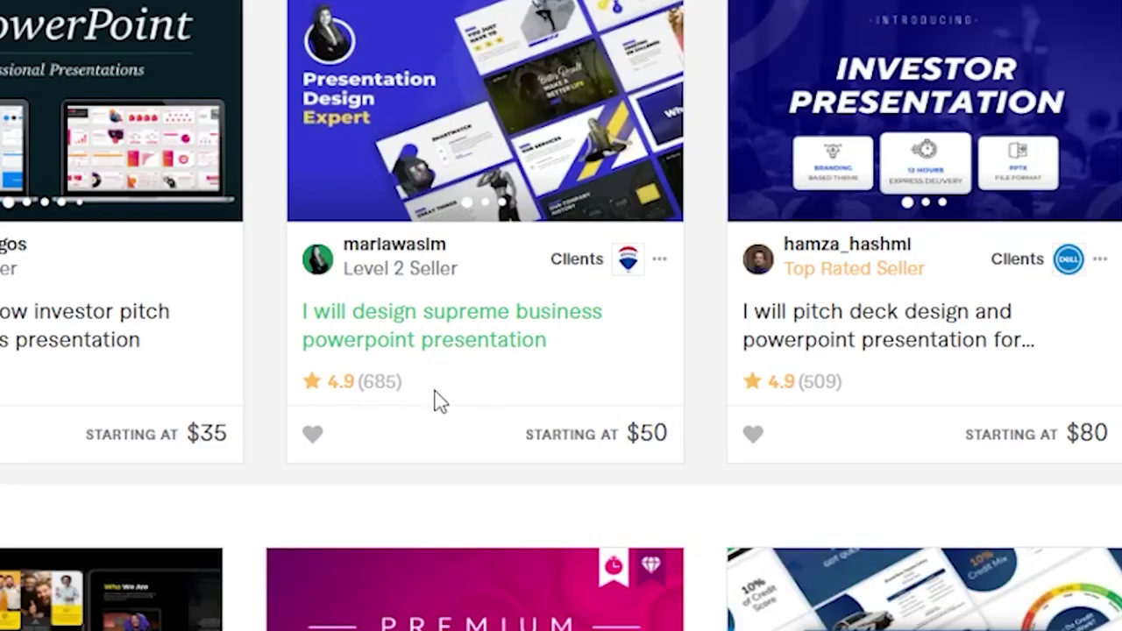
click(452, 312)
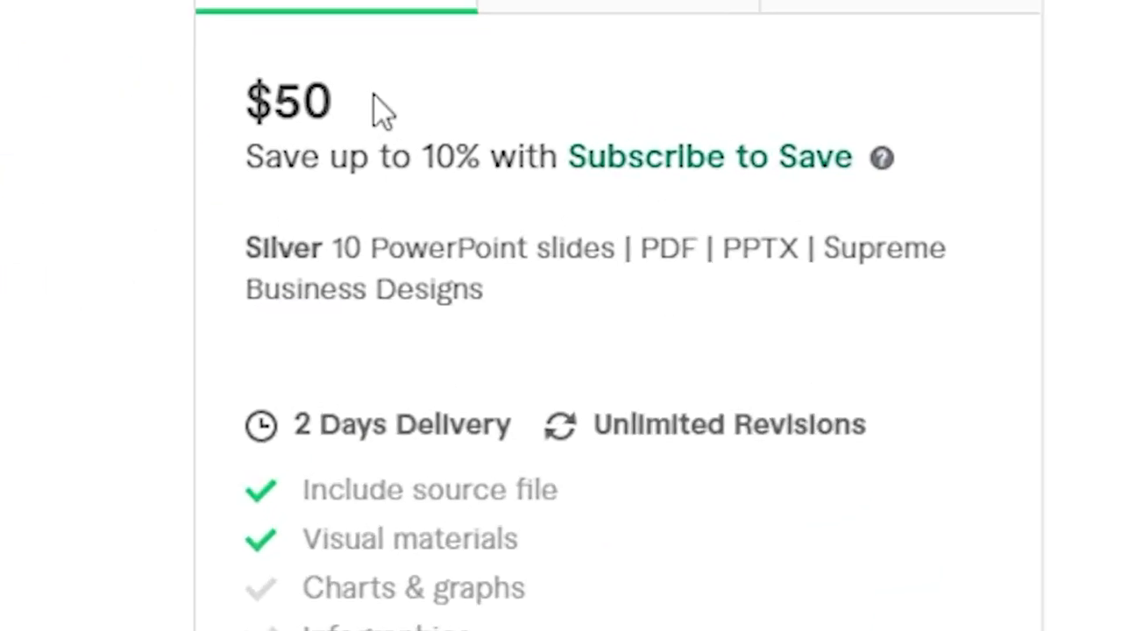
drag(717, 184, 701, 173)
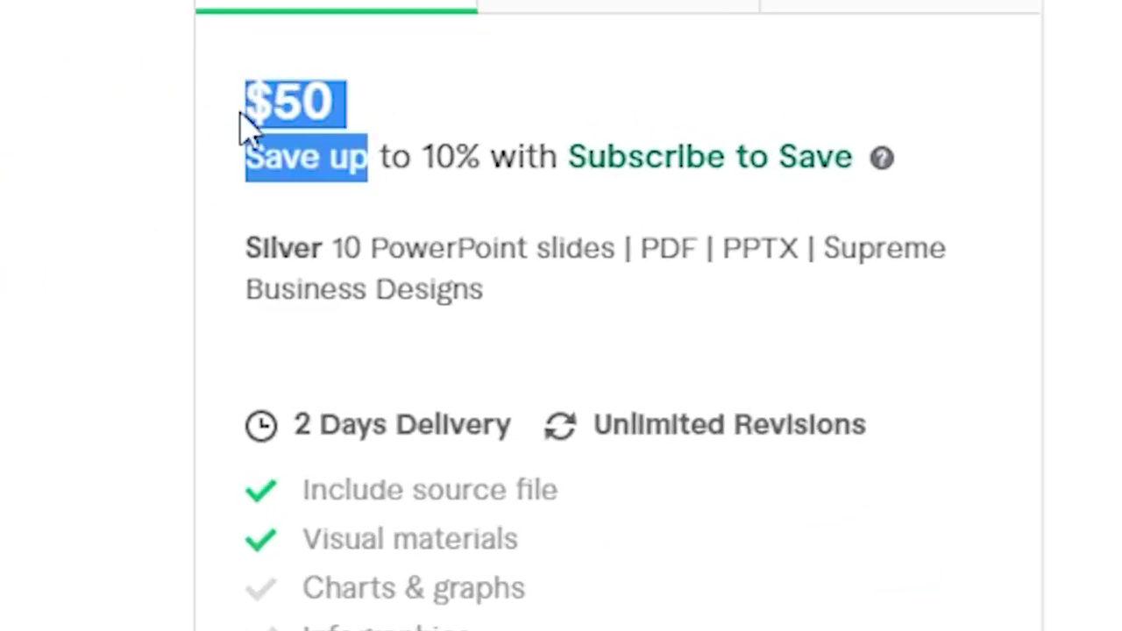
click(455, 263)
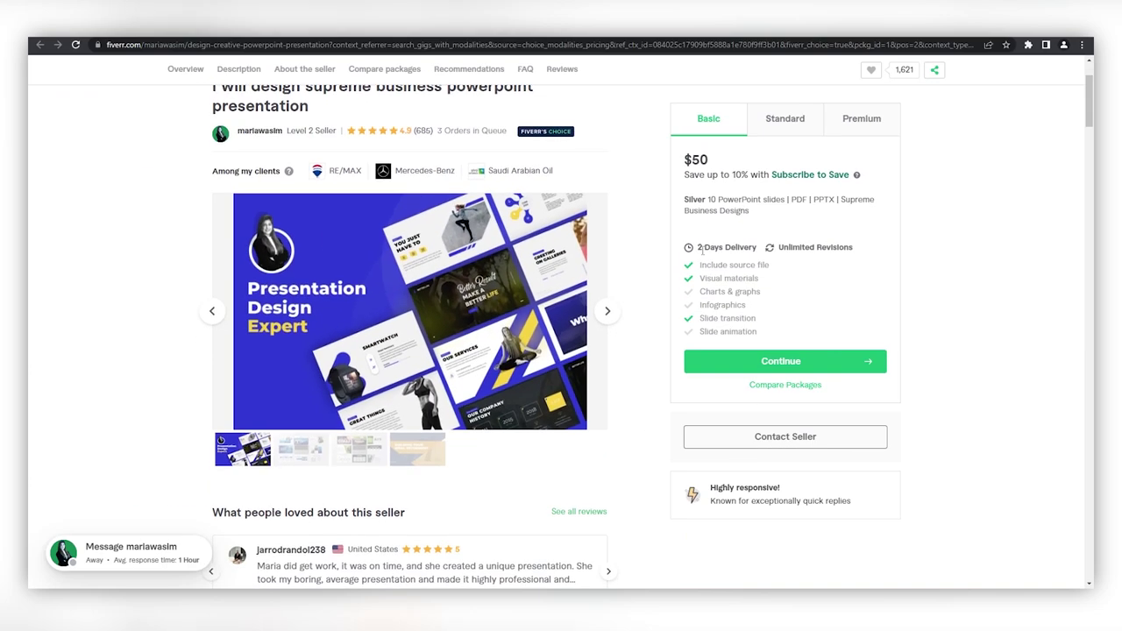
scroll(535, 342, down, 3)
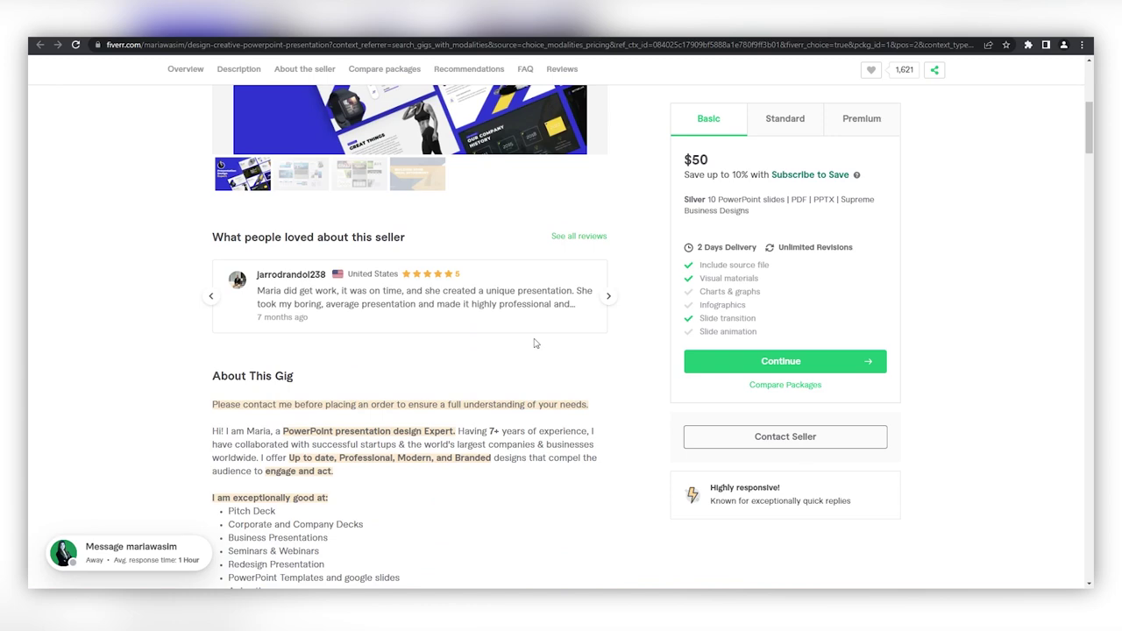
scroll(533, 345, down, 3)
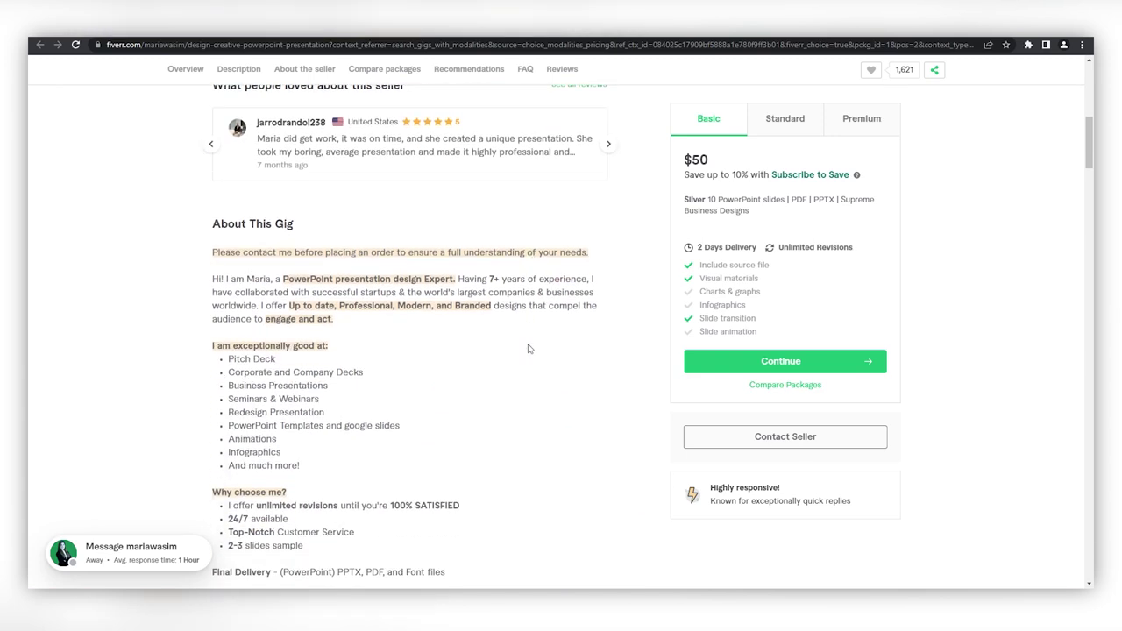
scroll(530, 343, down, 4)
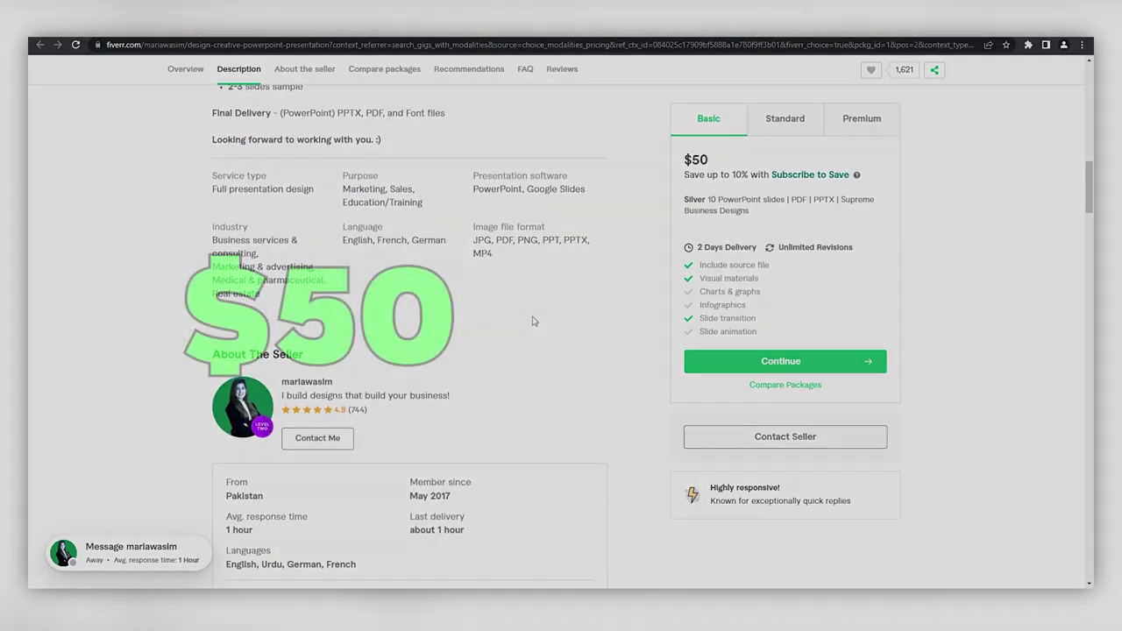
scroll(532, 317, down, 2)
scroll(531, 309, down, 10)
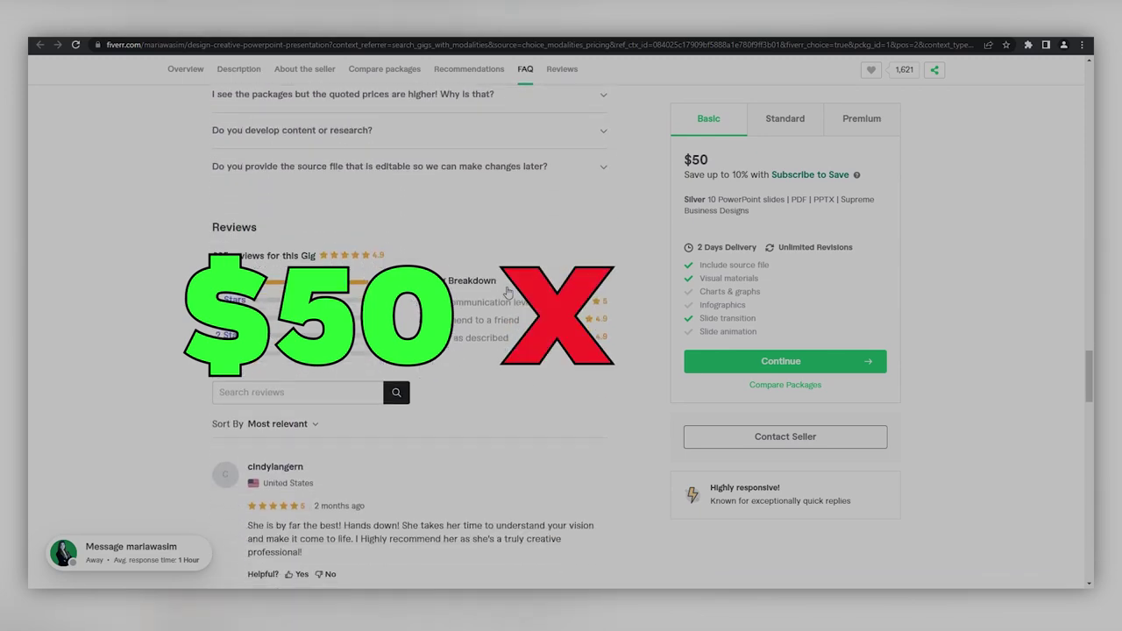
scroll(507, 291, down, 3)
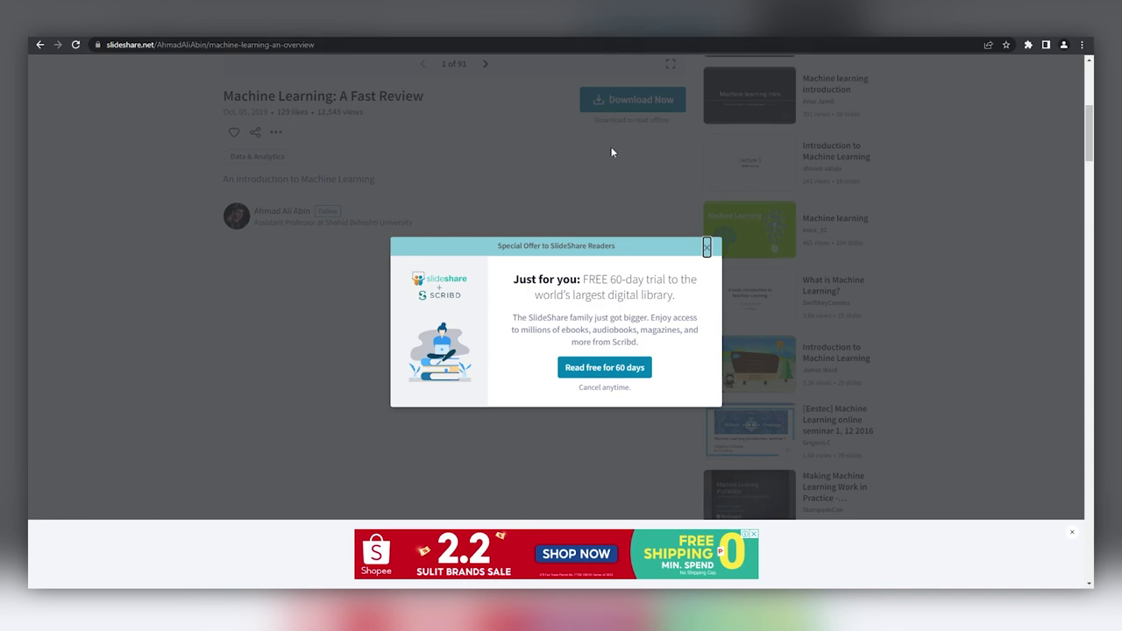
Dismiss the Scribd free-trial offer on the SlideShare page.
click(641, 195)
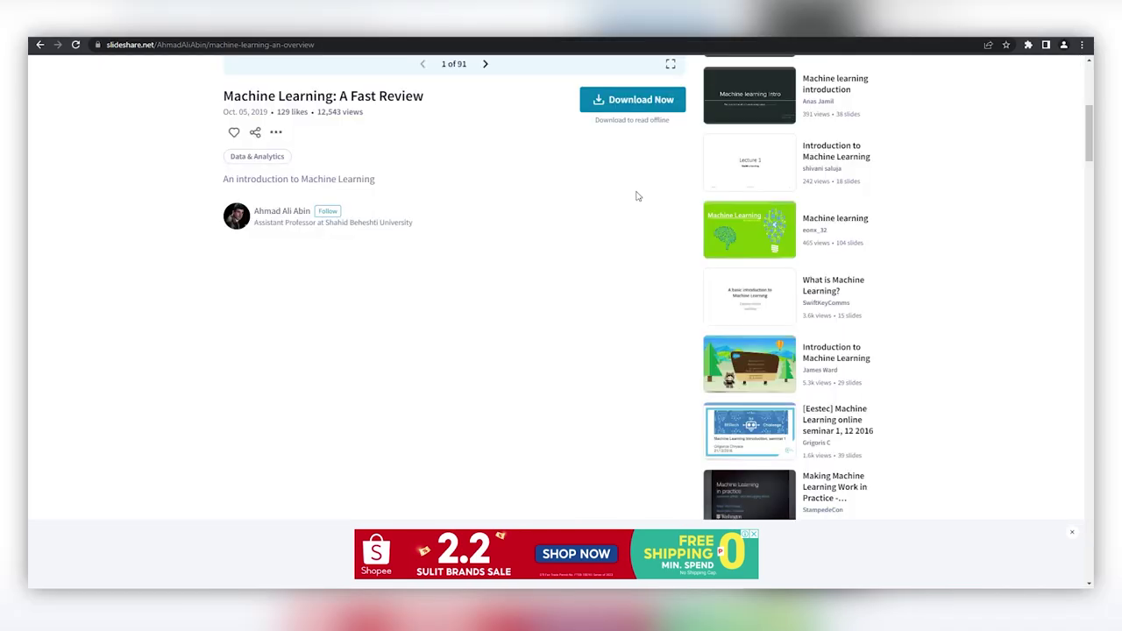
scroll(556, 191, up, 5)
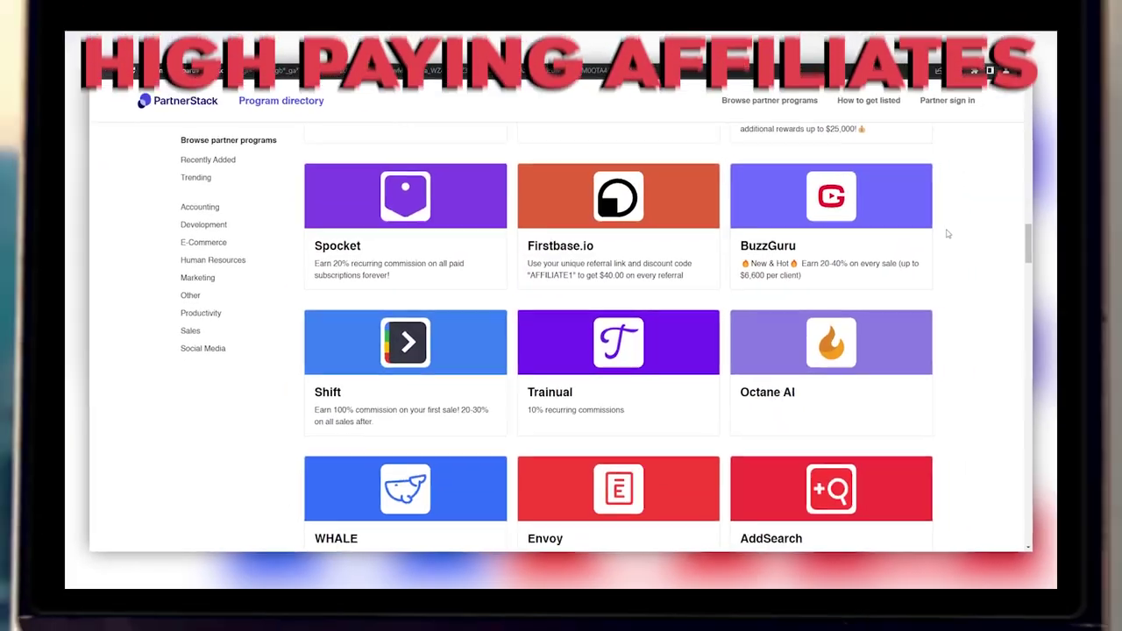
scroll(947, 234, down, 10)
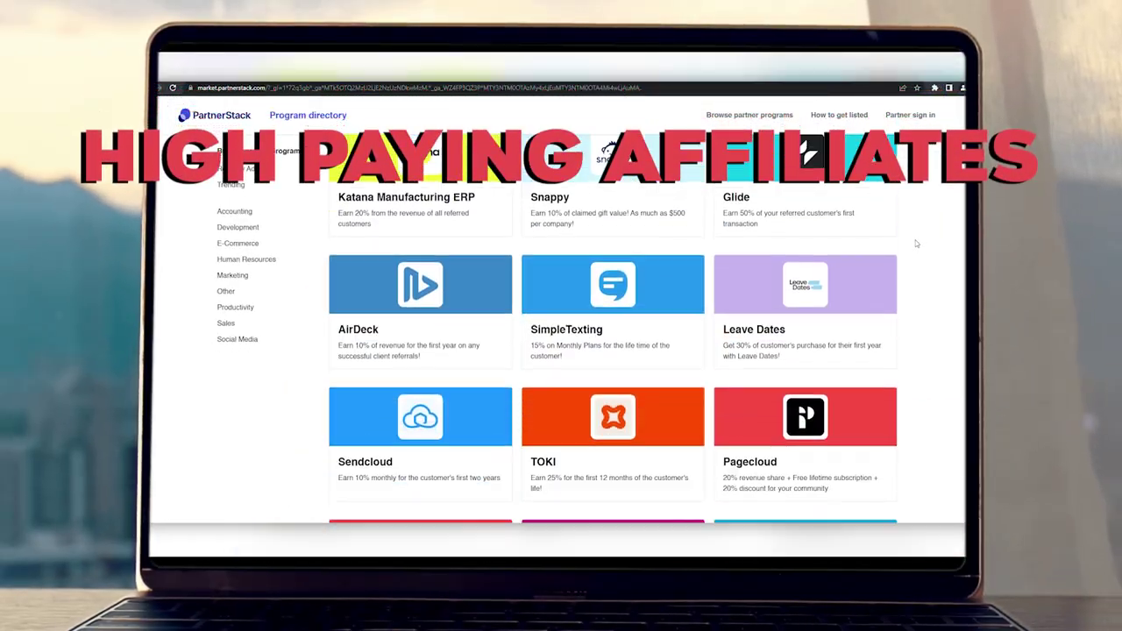
scroll(918, 237, down, 5)
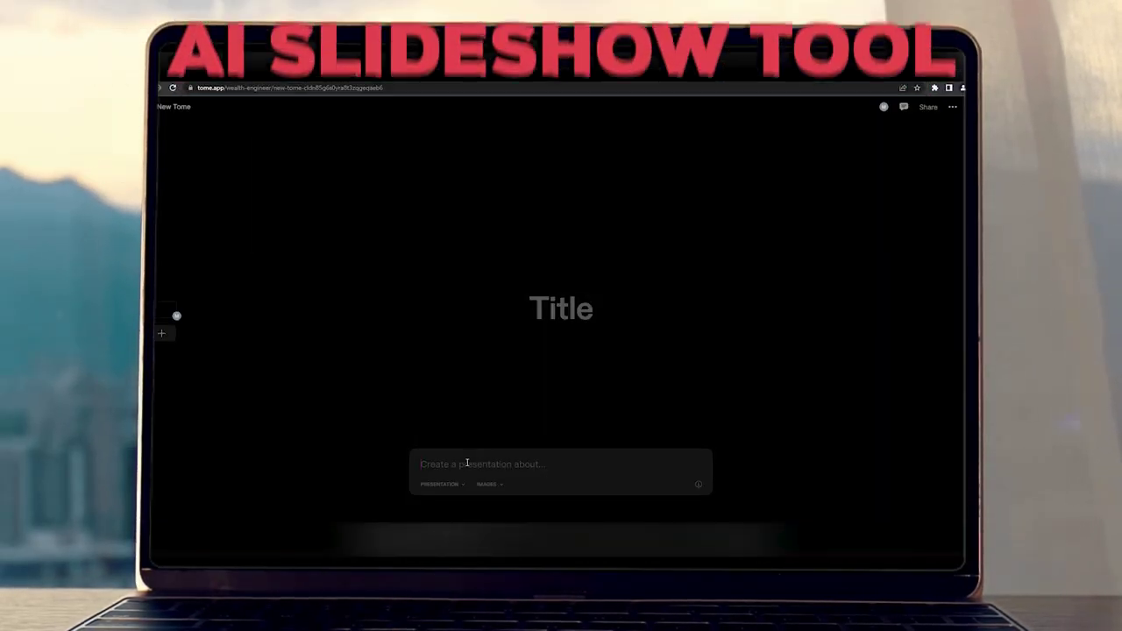
Enter the Tome prompt 'Create a presentation promoting Turing…' and review the generated deck.
text(Create a presentation promoting 'Turing'. Turing is the world's largest talent cloud that enables iconic companies to spin up their engineering dream team by using AI to source, vet, and match with more than 2 million developer pool.)
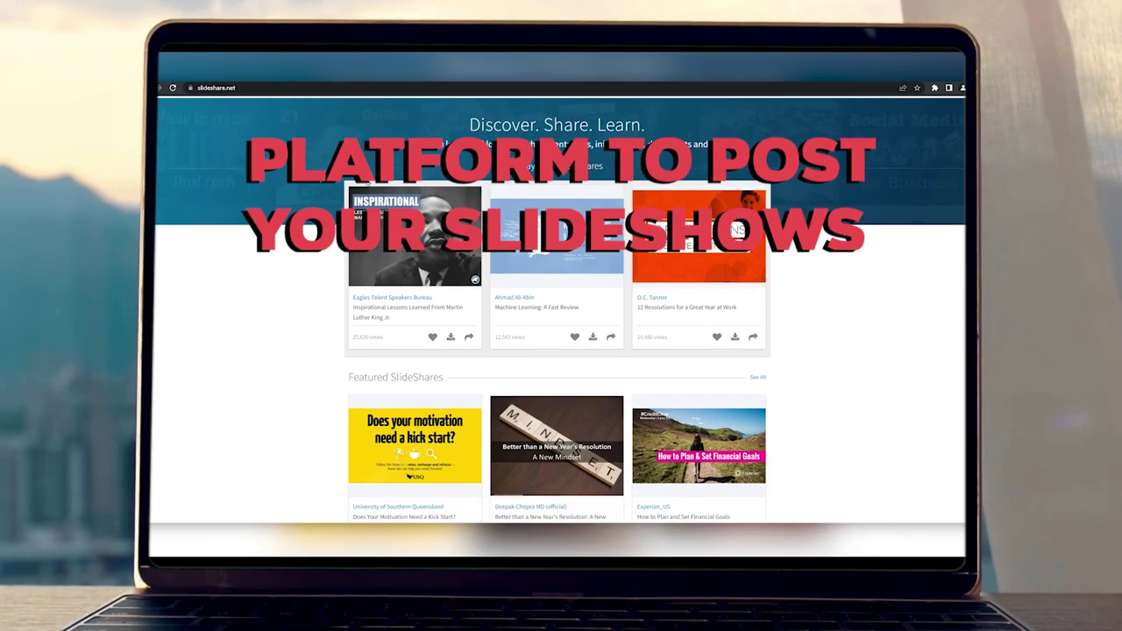
scroll(557, 351, down, 5)
scroll(557, 351, down, 3)
scroll(556, 351, up, 10)
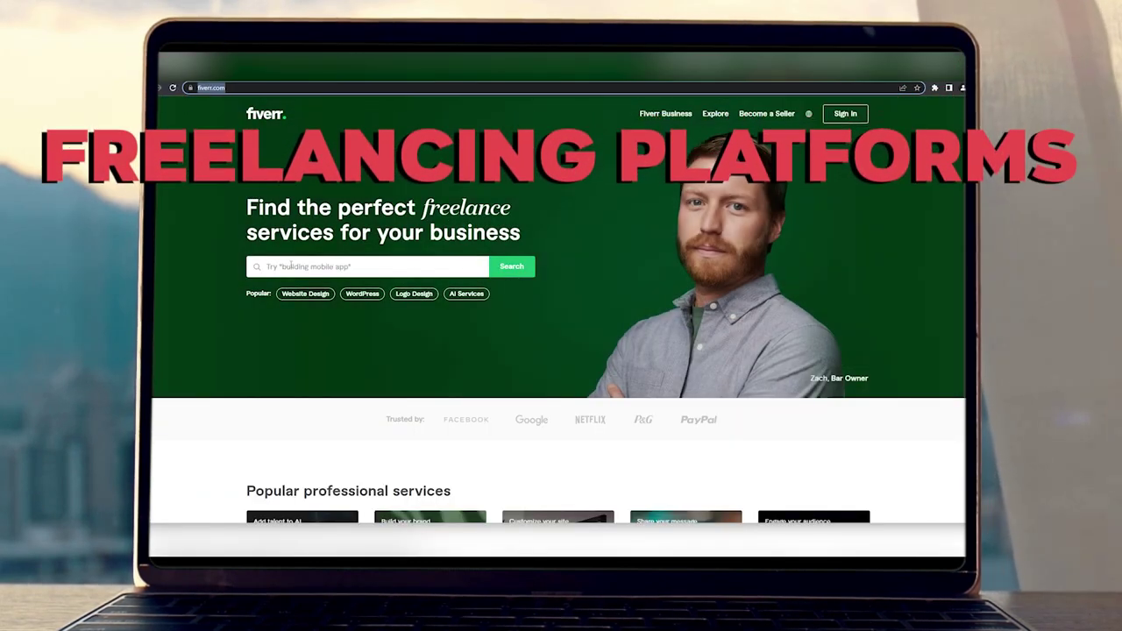
scroll(289, 333, down, 5)
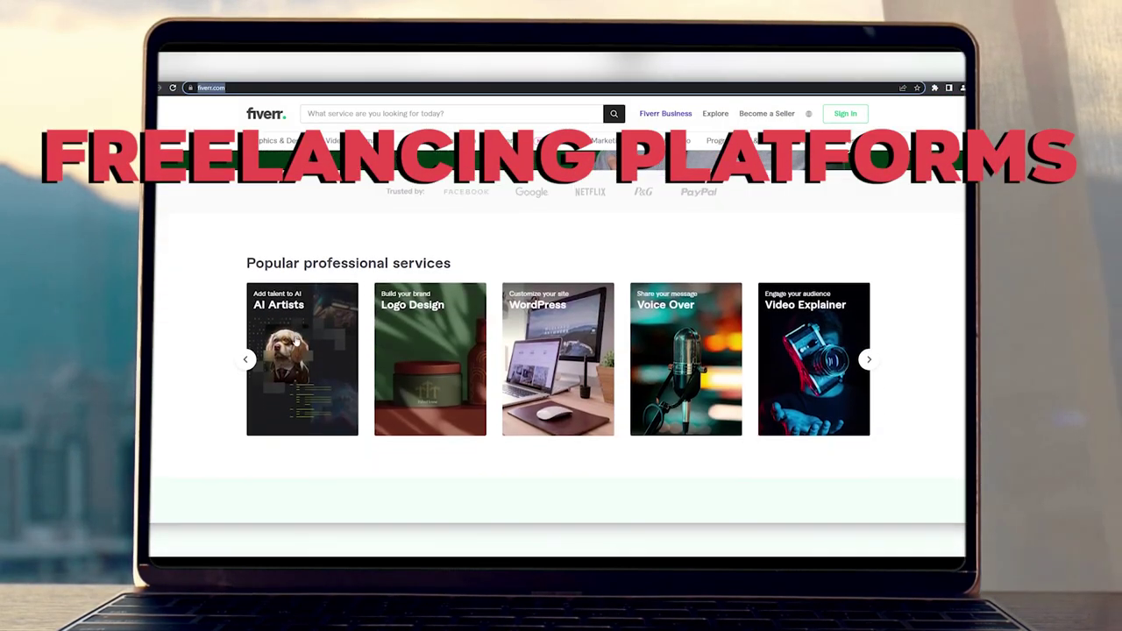
scroll(313, 334, up, 5)
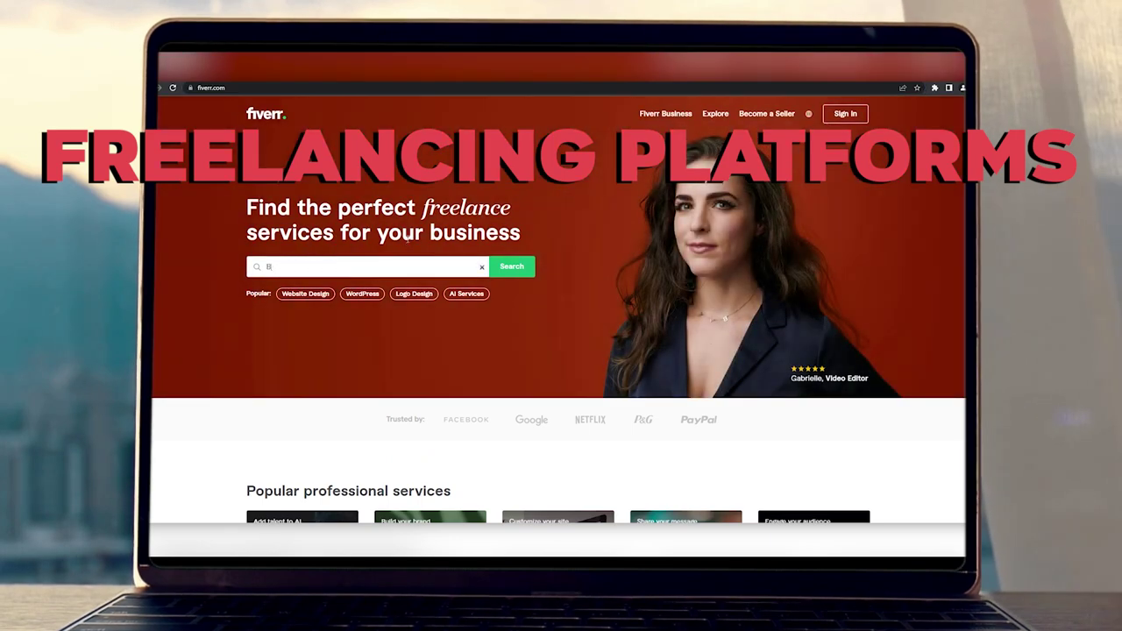